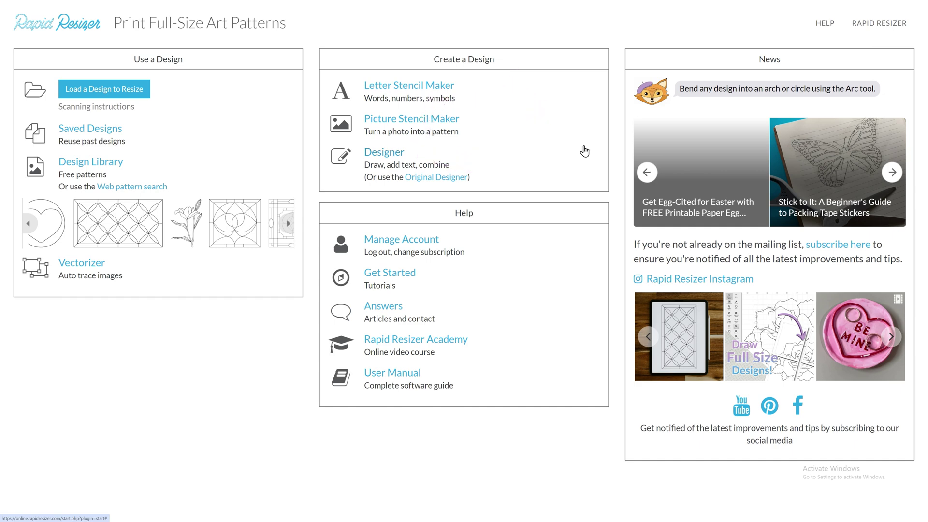
- Add 'Joy' in the outlined Dynalight script font and move it toward the upper left
{"action": "left_click", "coordinate": [396, 157]}
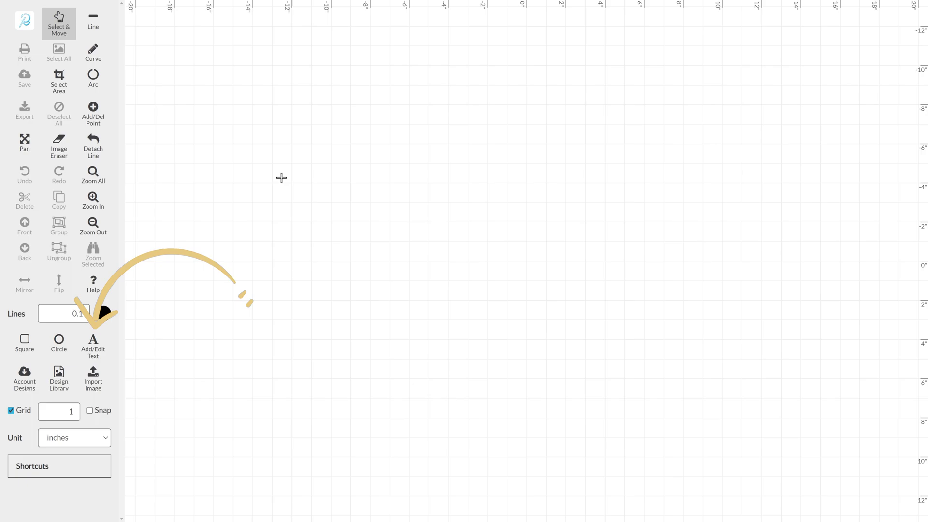
{"action": "left_click", "coordinate": [92, 345]}
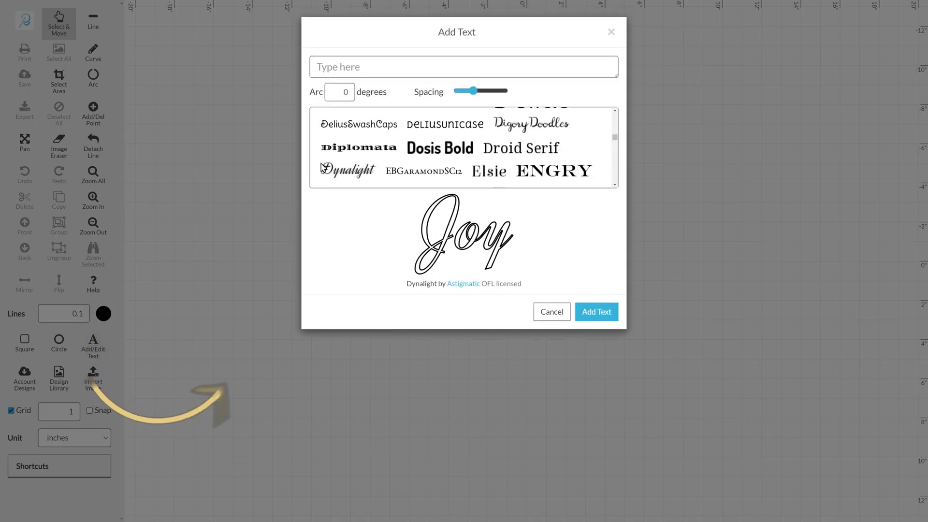
{"action": "left_click", "coordinate": [356, 61]}
{"action": "type", "text": "Joy"}
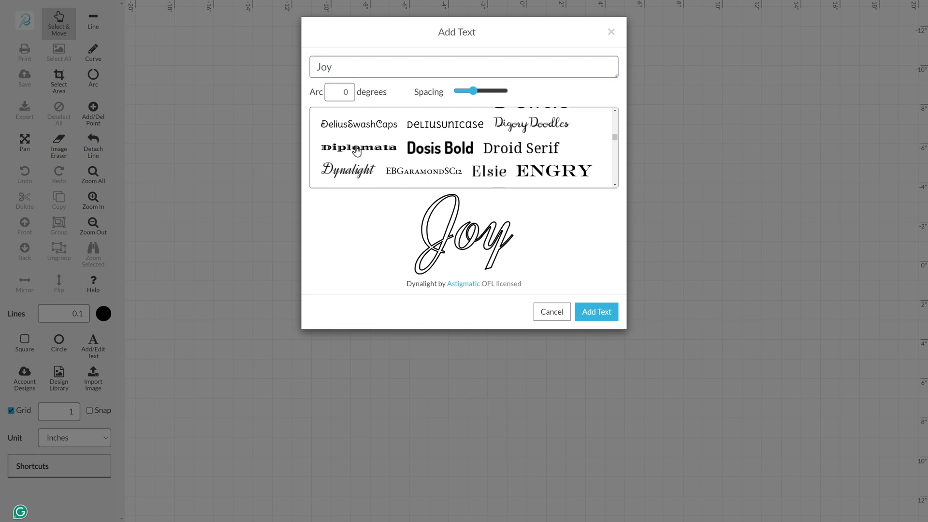
{"action": "left_click", "coordinate": [395, 150]}
{"action": "left_click", "coordinate": [432, 149]}
{"action": "left_click", "coordinate": [363, 175]}
{"action": "left_click", "coordinate": [598, 317]}
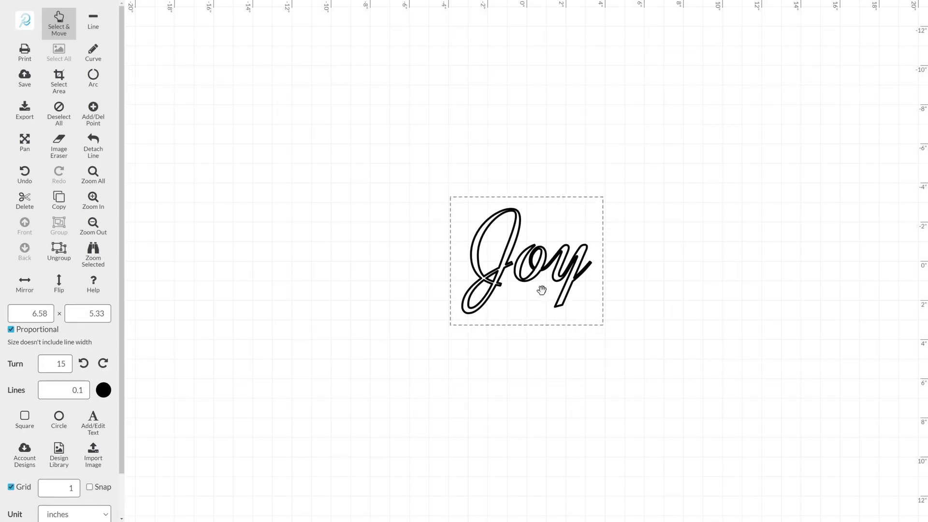
{"action": "left_click_drag", "start_coordinate": [541, 290], "coordinate": [358, 253]}
- Add the words 'to' and 'the' as outlined Dynalight text
{"action": "left_click", "coordinate": [338, 332]}
{"action": "scroll", "coordinate": [92, 381], "scroll_direction": "down", "scroll_amount": 1}
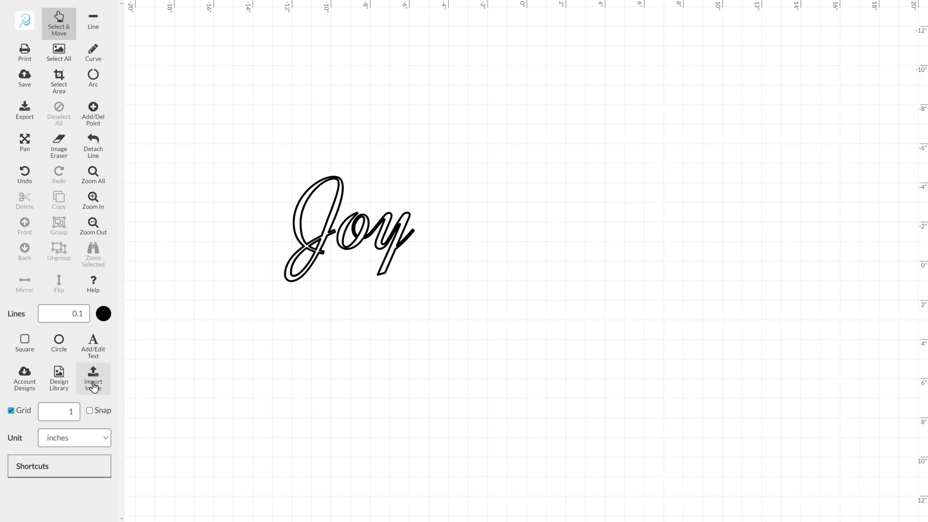
{"action": "left_click", "coordinate": [94, 353]}
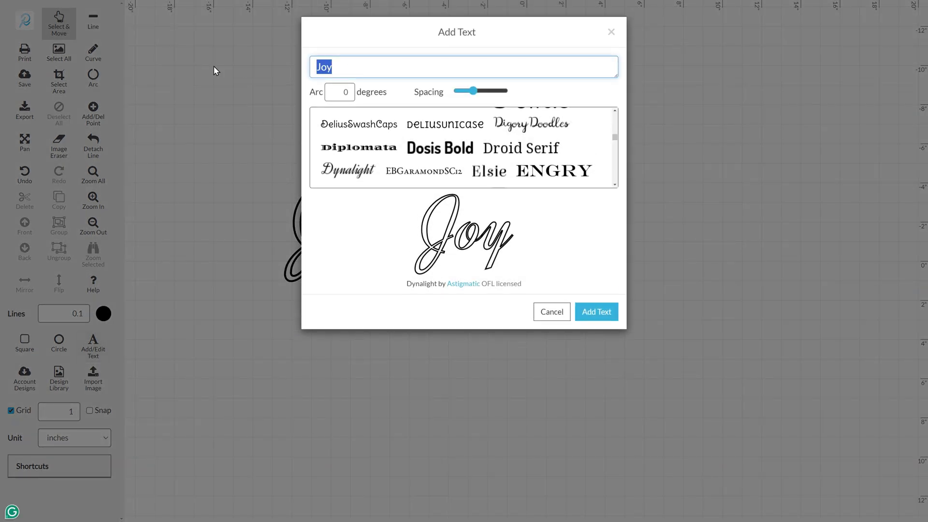
{"action": "type", "text": "to"}
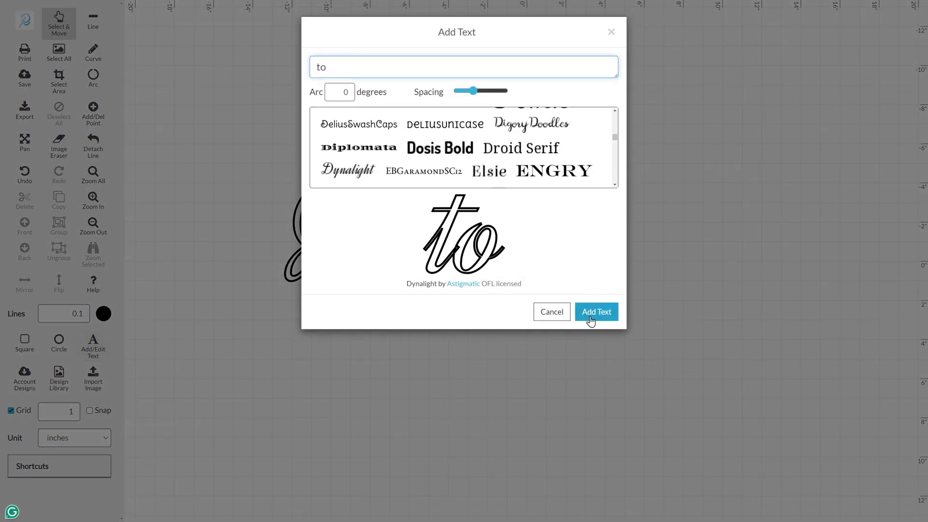
{"action": "left_click", "coordinate": [590, 315]}
{"action": "left_click", "coordinate": [93, 420]}
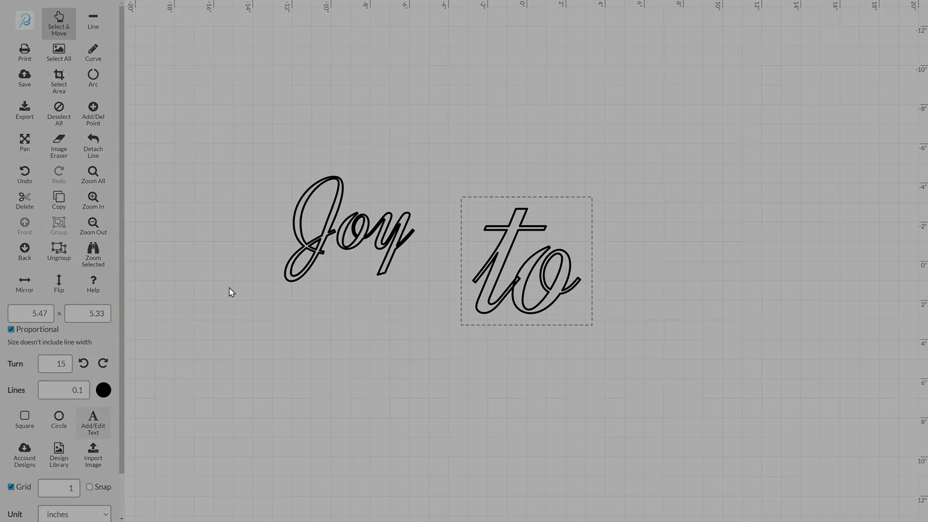
{"action": "type", "text": "the"}
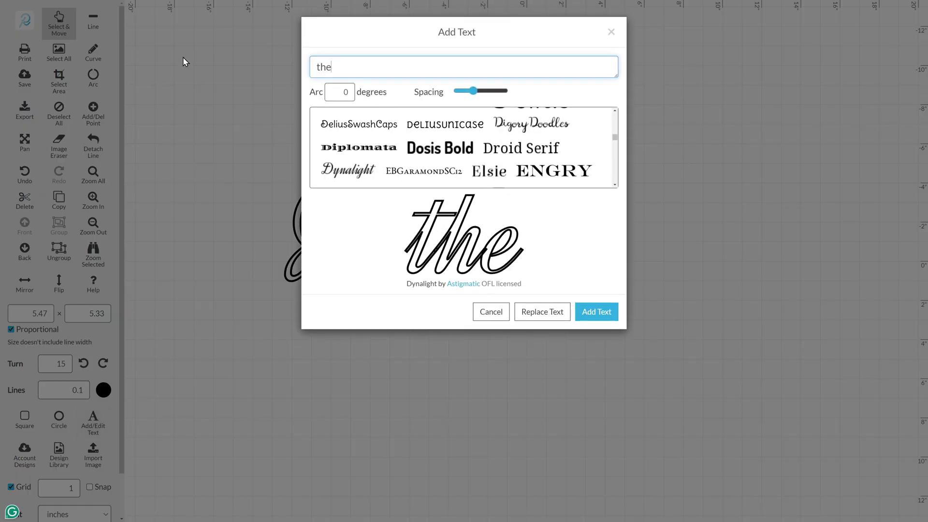
{"action": "left_click", "coordinate": [588, 317]}
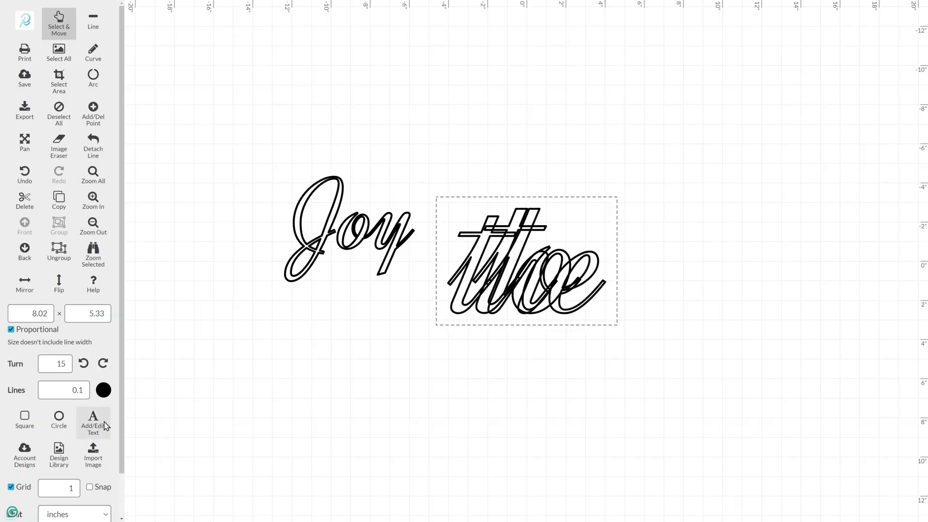
- Add 'World' in the same script and place it below Joy
{"action": "left_click", "coordinate": [99, 422]}
{"action": "left_click_drag", "start_coordinate": [338, 67], "coordinate": [201, 65]}
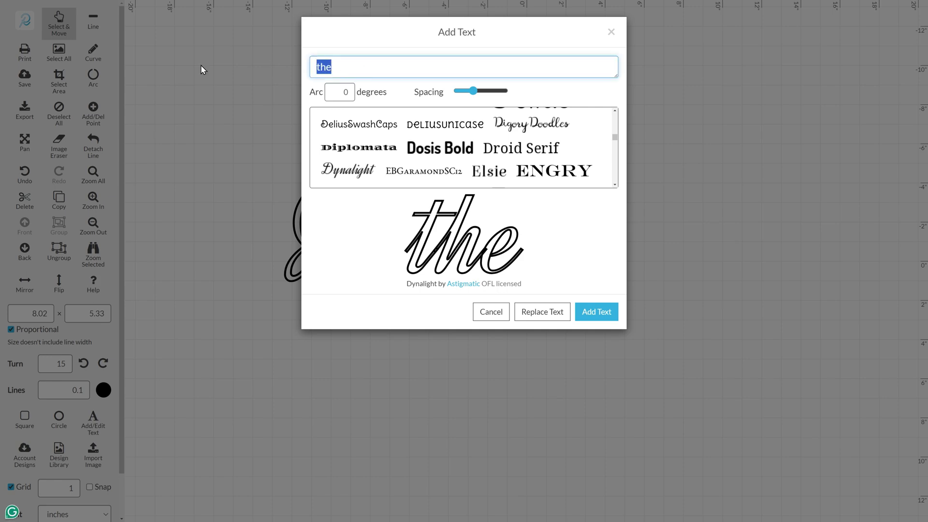
{"action": "type", "text": "World"}
{"action": "left_click", "coordinate": [541, 312]}
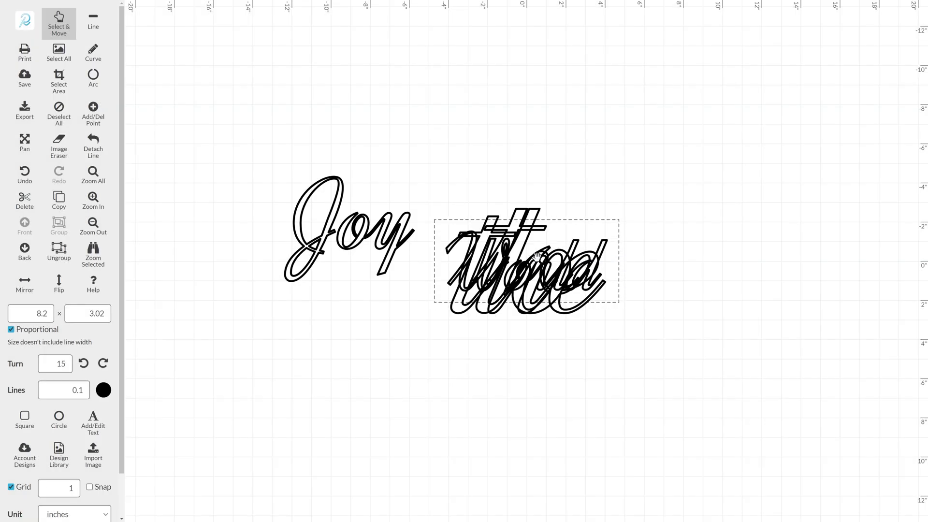
{"action": "key", "text": "ctrl+f"}
{"action": "left_click_drag", "start_coordinate": [575, 254], "coordinate": [410, 360]}
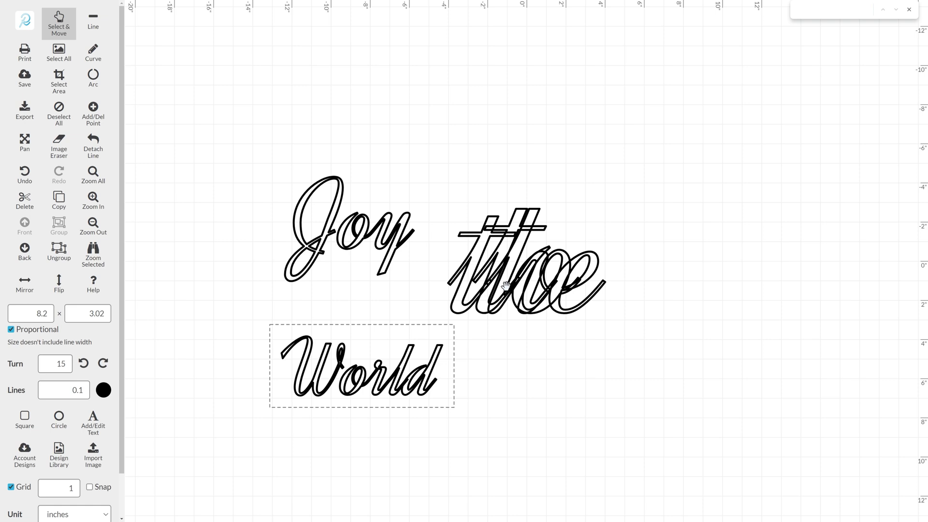
- Move 'the' below 'to' and thin Joy's outline line width to 0.05
{"action": "left_click_drag", "start_coordinate": [535, 274], "coordinate": [596, 388]}
{"action": "left_click", "coordinate": [339, 227]}
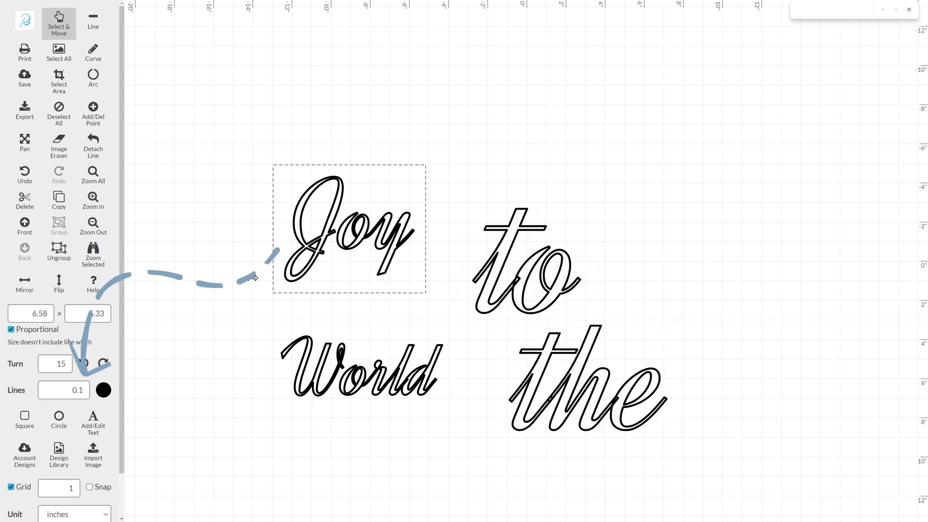
{"action": "left_click", "coordinate": [84, 387]}
{"action": "type", "text": "05"}
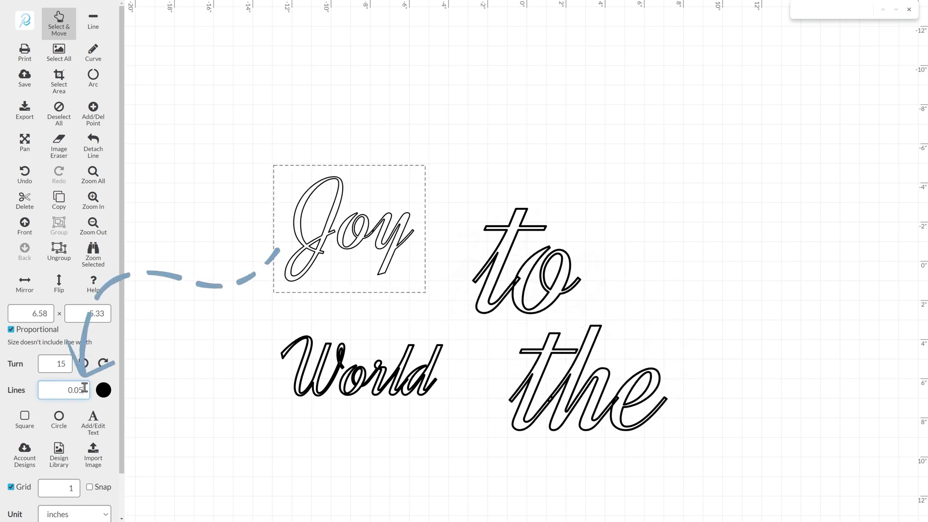
{"action": "left_click", "coordinate": [534, 232]}
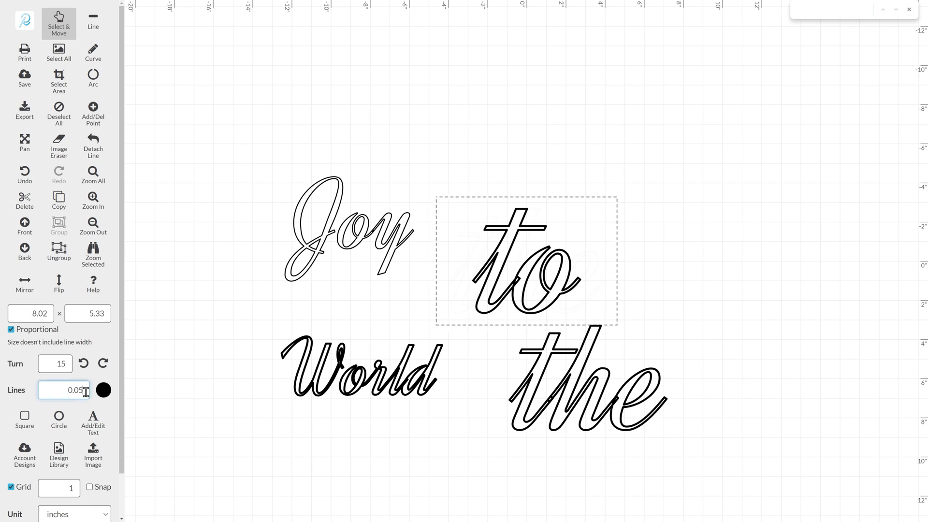
{"action": "double_click", "coordinate": [58, 391]}
- Set the line width of 'to' to 0.05
{"action": "left_click", "coordinate": [344, 345]}
{"action": "left_click", "coordinate": [522, 267]}
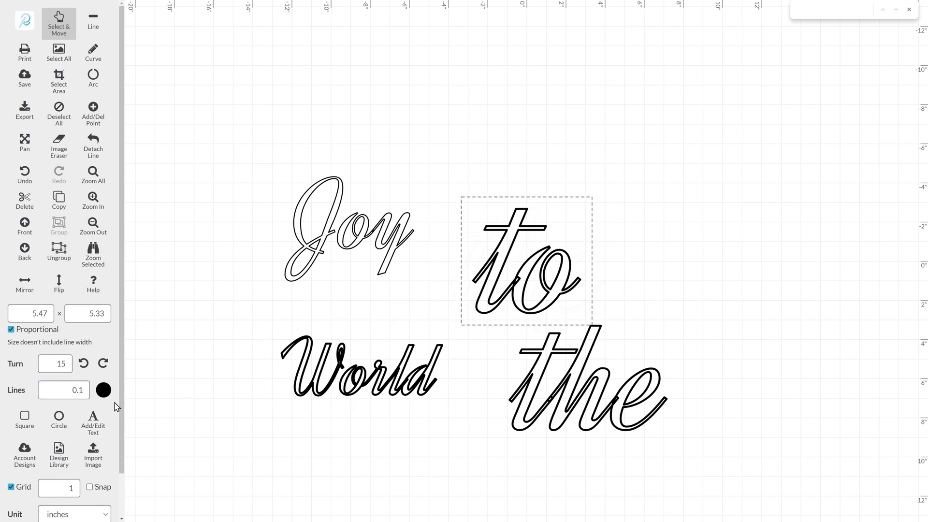
{"action": "left_click_drag", "start_coordinate": [65, 394], "coordinate": [95, 395]}
{"action": "type", "text": "0.05"}
{"action": "left_click", "coordinate": [317, 370]}
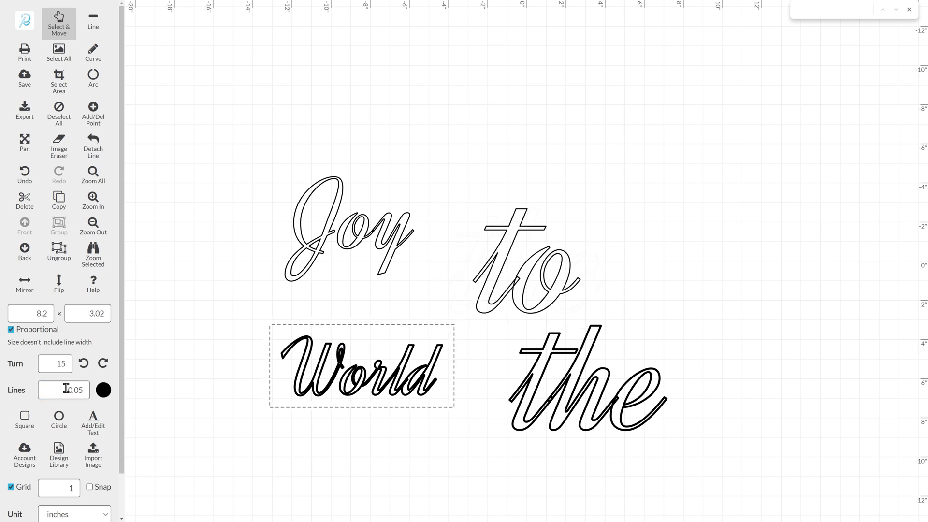
- Set the line width of 'World' and 'the' to 0.01
{"action": "double_click", "coordinate": [85, 392]}
{"action": "type", "text": "0.01"}
{"action": "key", "text": "Tab"}
{"action": "left_click", "coordinate": [541, 375]}
{"action": "double_click", "coordinate": [69, 389]}
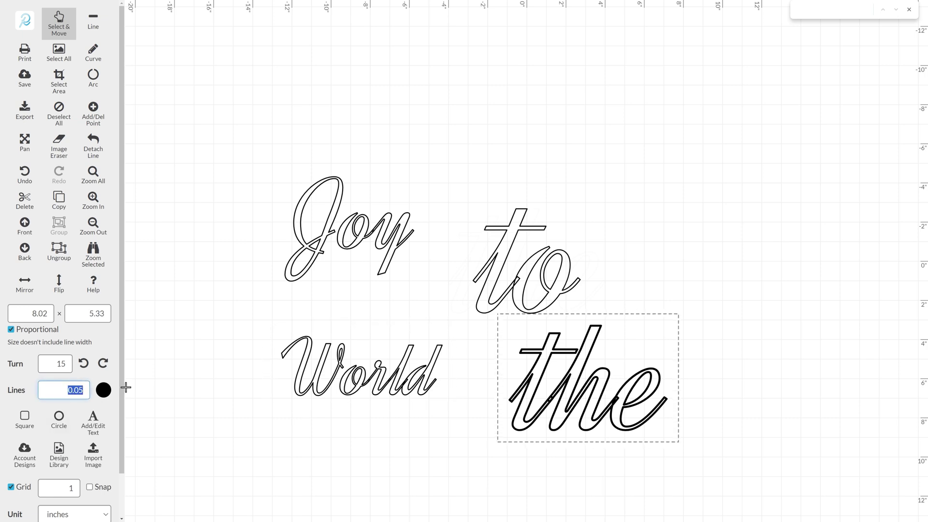
{"action": "type", "text": "0.01"}
{"action": "key", "text": "Tab"}
{"action": "left_click", "coordinate": [231, 294]}
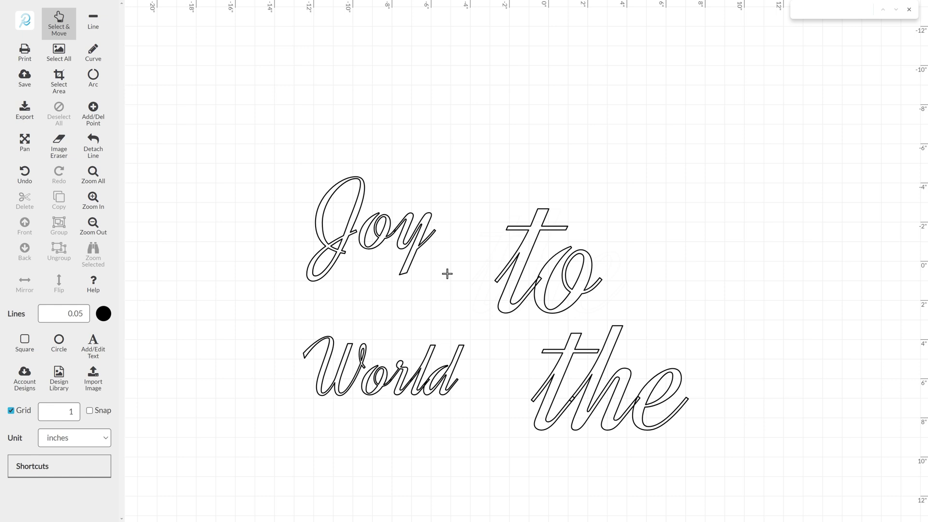
- Shrink 'to' and 'the' and line them up after Joy
{"action": "left_click", "coordinate": [517, 261]}
{"action": "left_click_drag", "start_coordinate": [615, 203], "coordinate": [543, 261]}
{"action": "left_click_drag", "start_coordinate": [505, 303], "coordinate": [457, 239]}
{"action": "left_click", "coordinate": [615, 395]}
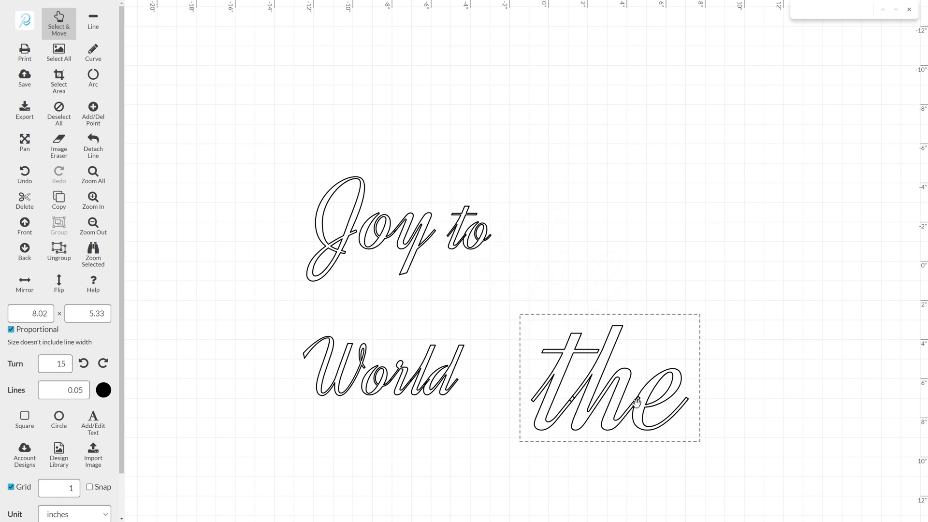
{"action": "left_click_drag", "start_coordinate": [697, 316], "coordinate": [623, 364]}
{"action": "left_click_drag", "start_coordinate": [623, 363], "coordinate": [556, 220]}
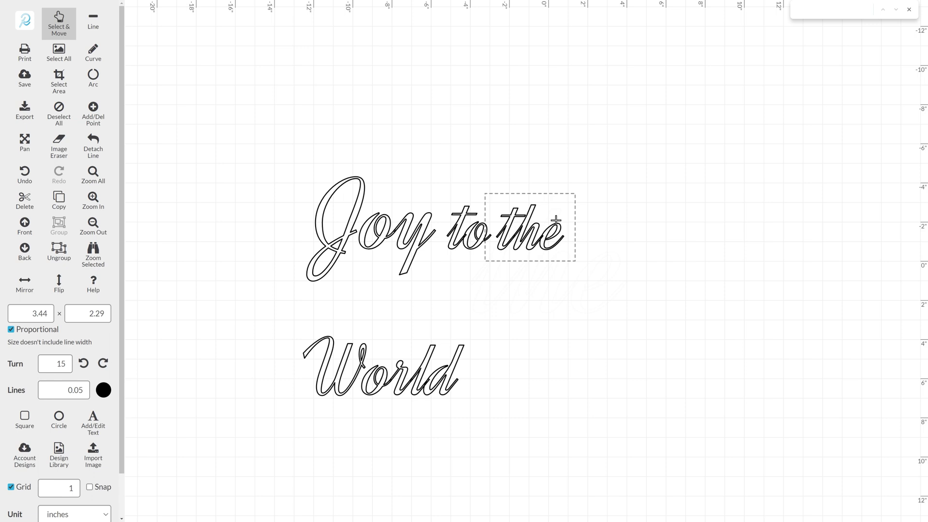
- Enlarge 'World' and place it directly under 'Joy to the'
{"action": "left_click", "coordinate": [382, 367]}
{"action": "left_click_drag", "start_coordinate": [469, 326], "coordinate": [524, 300]}
{"action": "left_click_drag", "start_coordinate": [468, 353], "coordinate": [489, 306]}
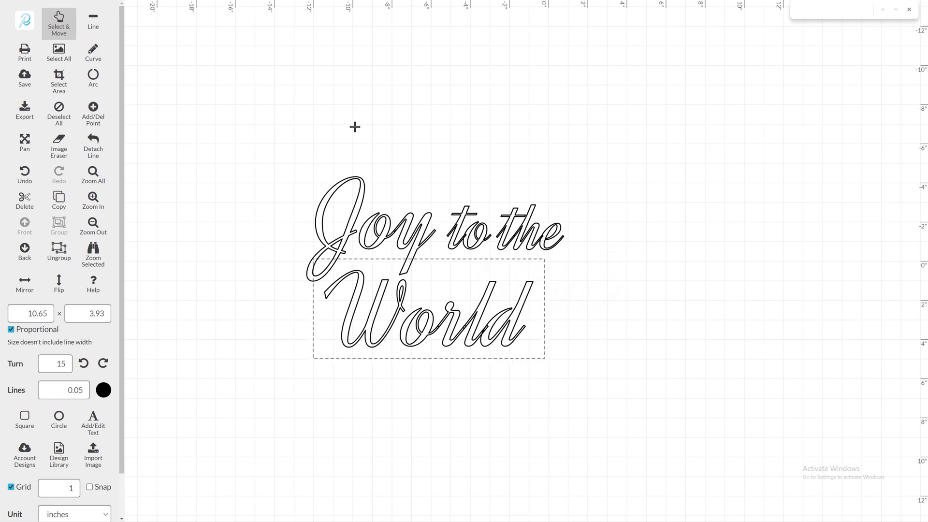
- Ungroup the lettering into separate words, then zoom to fit the whole design
{"action": "left_click_drag", "start_coordinate": [273, 141], "coordinate": [701, 419]}
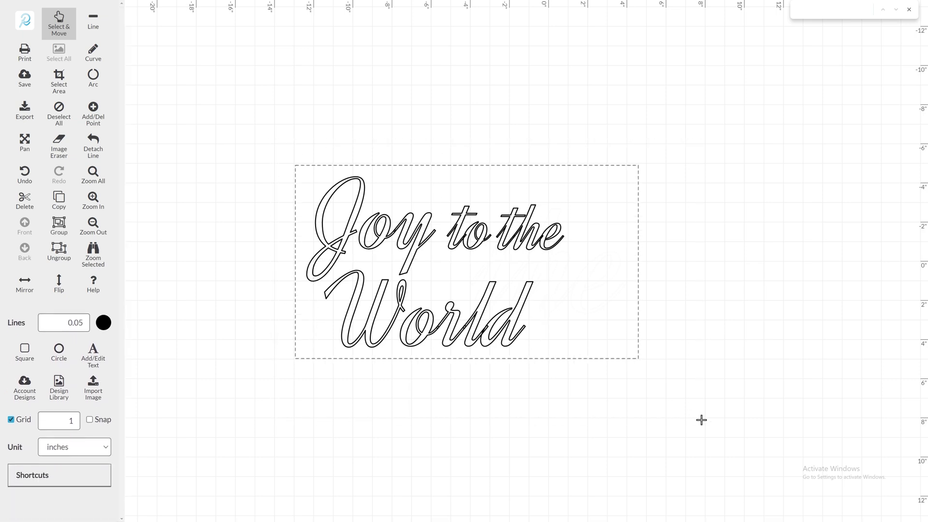
{"action": "left_click", "coordinate": [66, 260]}
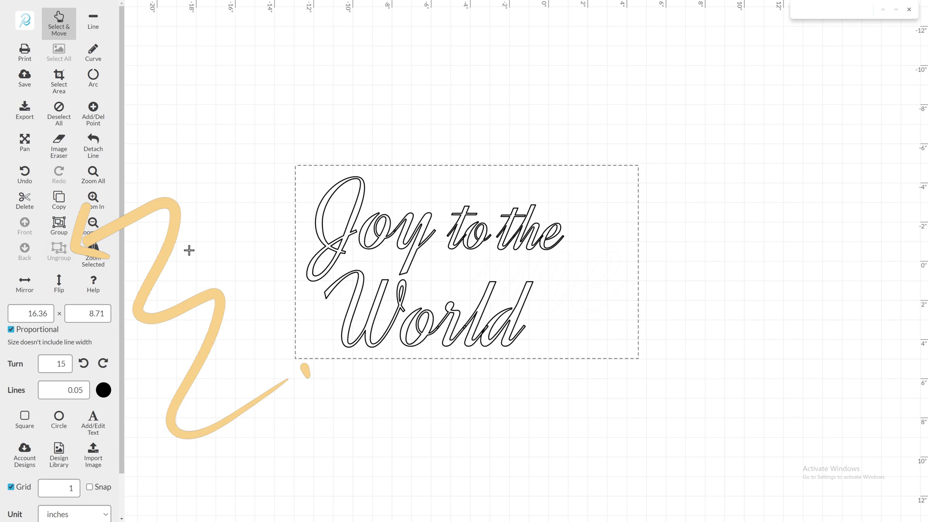
{"action": "left_click", "coordinate": [351, 212]}
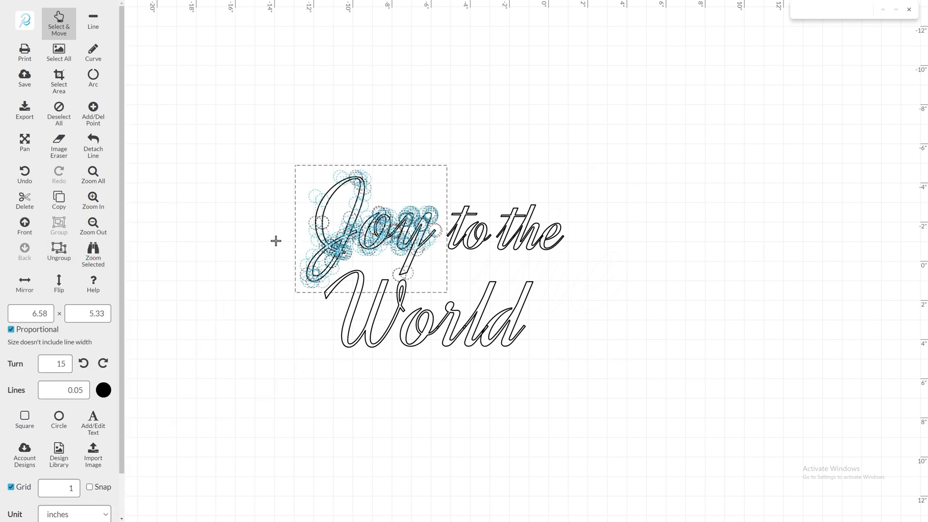
{"action": "left_click_drag", "start_coordinate": [276, 131], "coordinate": [637, 383]}
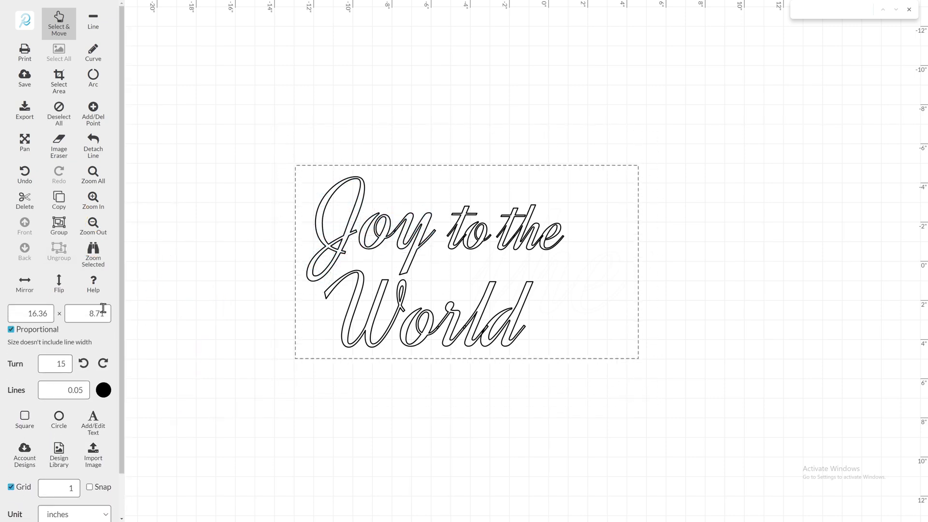
{"action": "left_click", "coordinate": [93, 255]}
{"action": "left_click", "coordinate": [160, 216]}
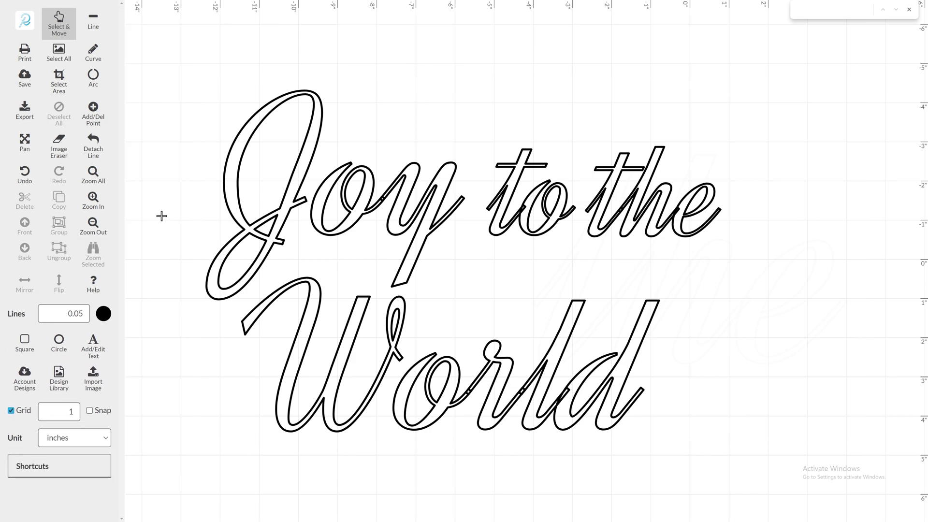
- Pull the left curve of the J in Joy farther outward
{"action": "left_click", "coordinate": [228, 176]}
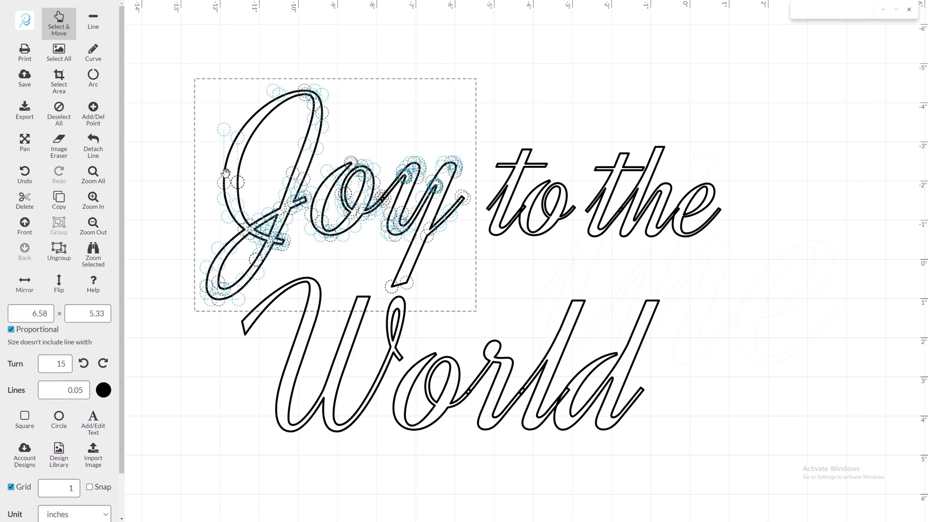
{"action": "left_click_drag", "start_coordinate": [223, 185], "coordinate": [213, 184]}
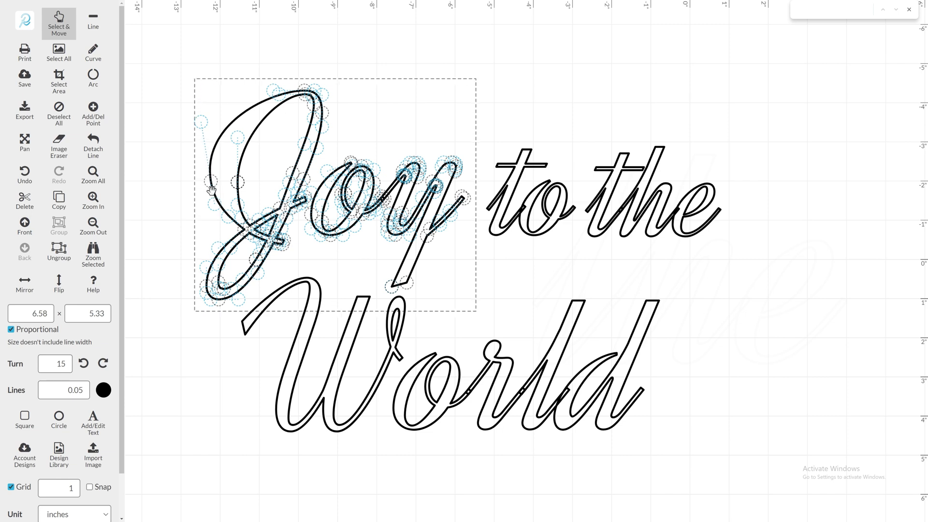
{"action": "key", "text": "Escape"}
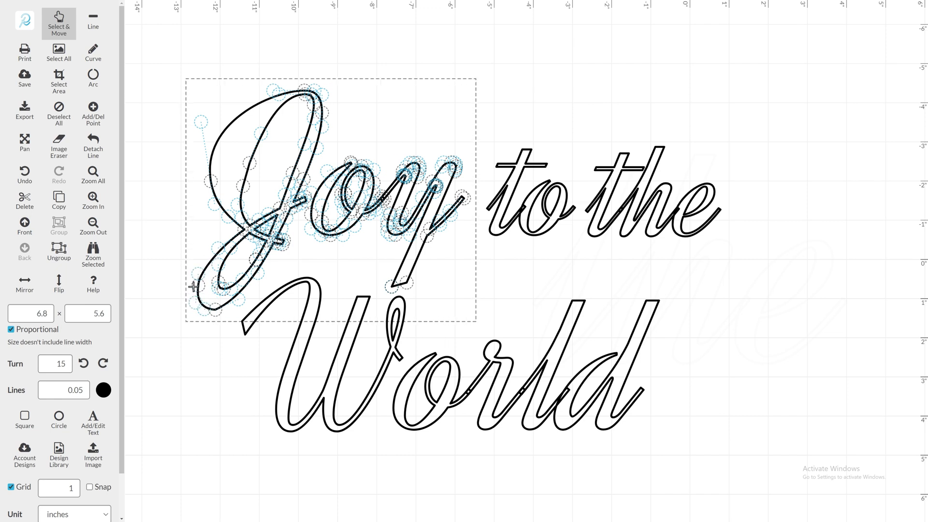
- Stretch the W's lower-left stroke down and out into a pointed flourish
{"action": "left_click", "coordinate": [272, 390]}
{"action": "mouse_move", "coordinate": [286, 365]}
{"action": "left_mouse_down"}
{"action": "mouse_move", "coordinate": [259, 415]}
{"action": "mouse_move", "coordinate": [279, 435]}
{"action": "mouse_move", "coordinate": [275, 425]}
{"action": "left_mouse_up"}
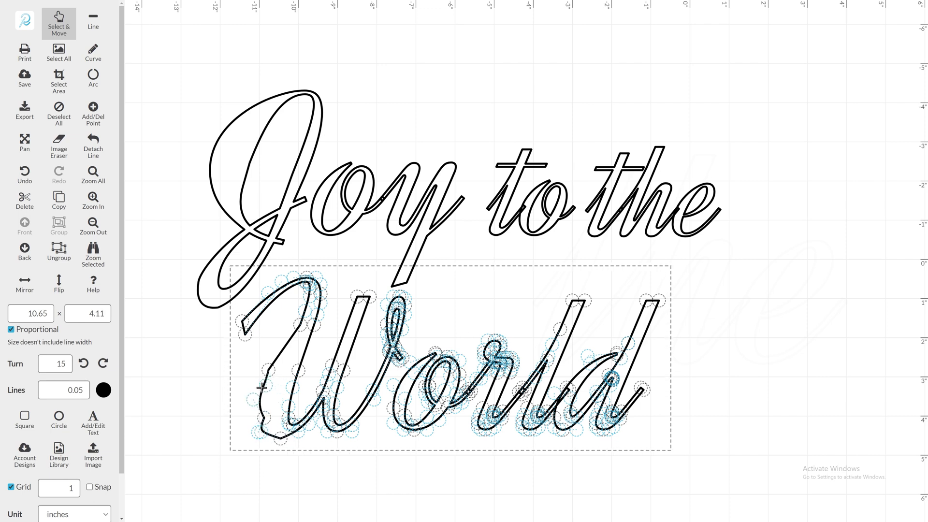
{"action": "key", "text": "ctrl+z"}
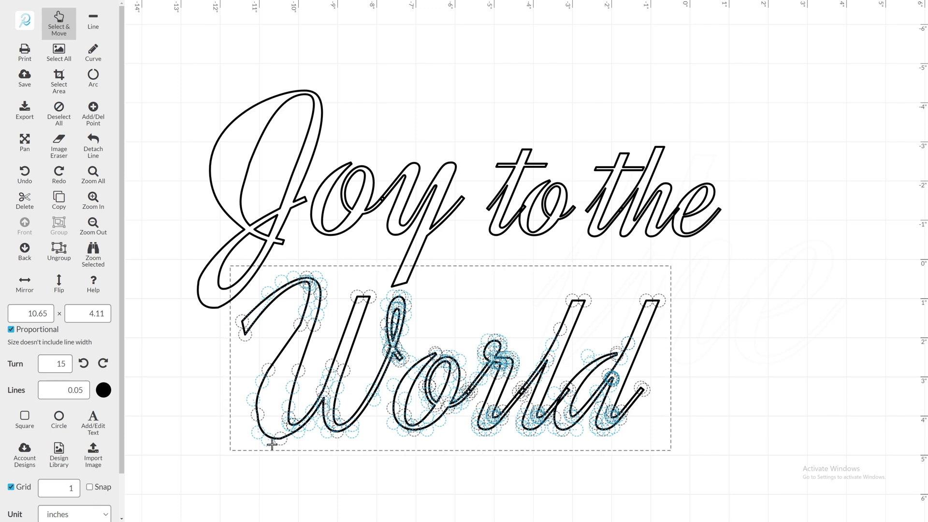
{"action": "left_click_drag", "start_coordinate": [256, 432], "coordinate": [255, 431]}
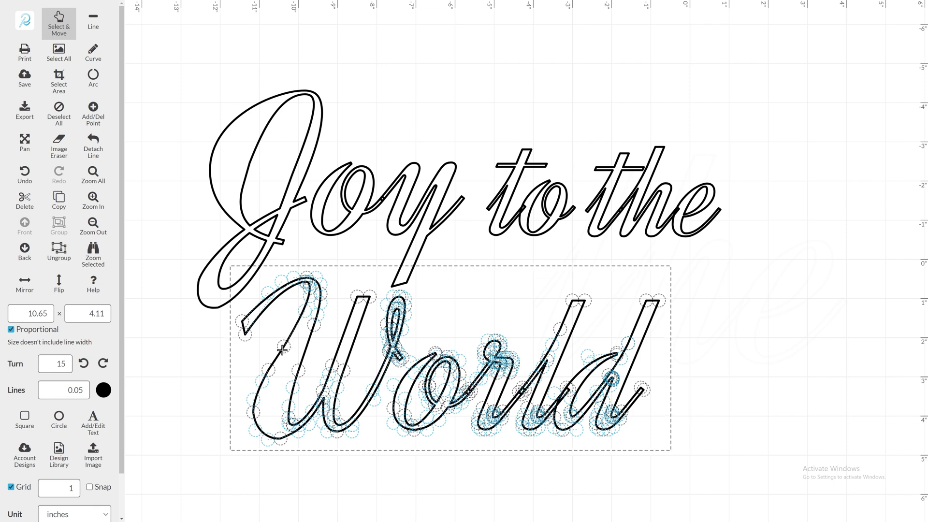
{"action": "left_click", "coordinate": [95, 118]}
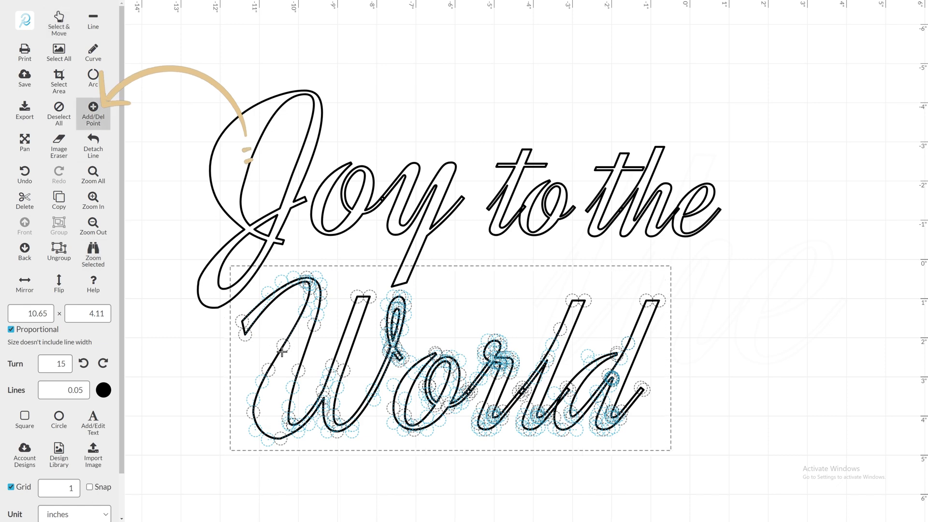
{"action": "left_click", "coordinate": [24, 174]}
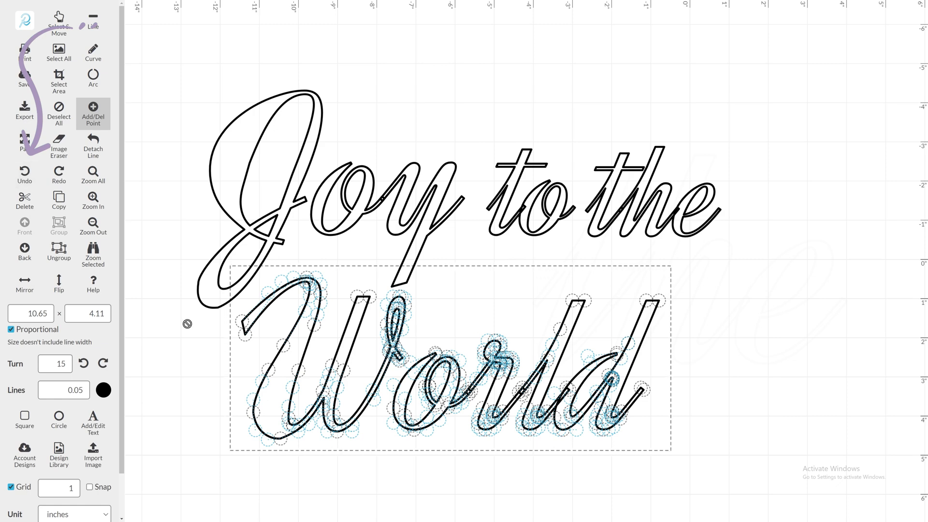
{"action": "left_click", "coordinate": [59, 22]}
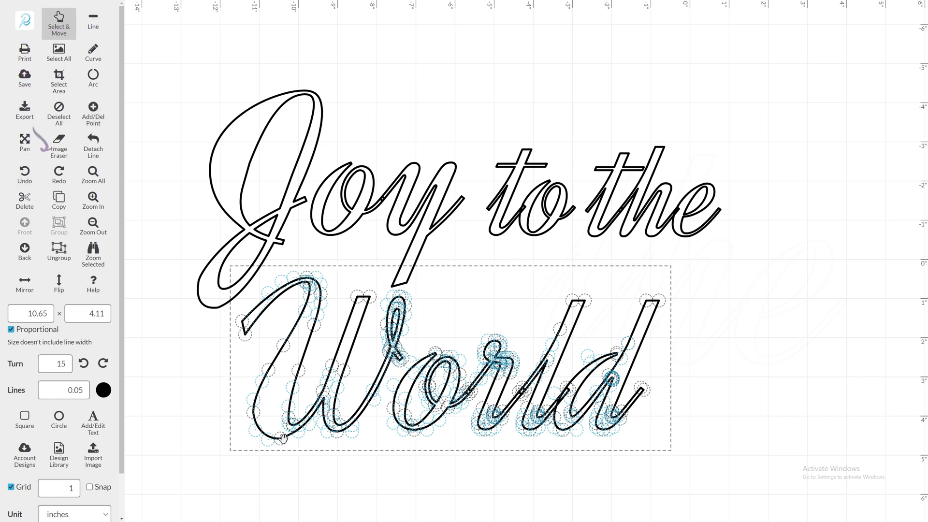
{"action": "left_click_drag", "start_coordinate": [336, 429], "coordinate": [338, 442]}
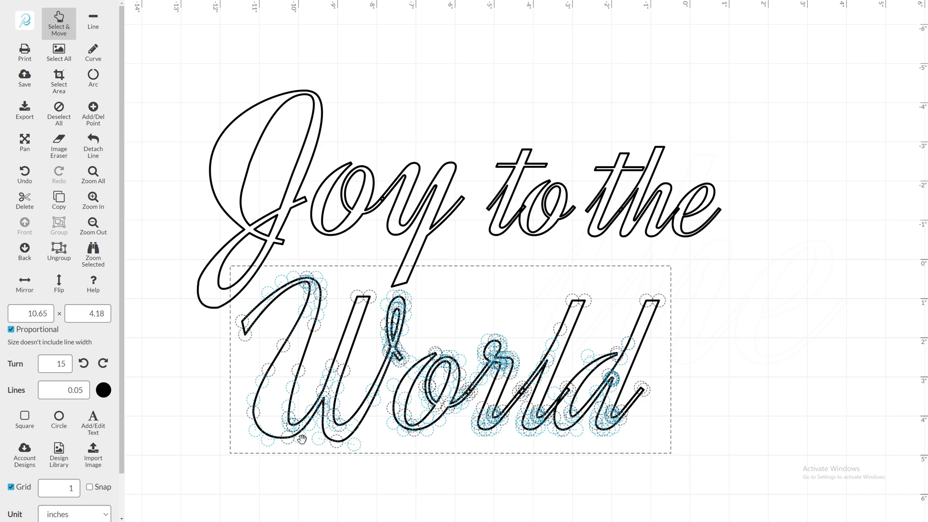
{"action": "left_click", "coordinate": [200, 285]}
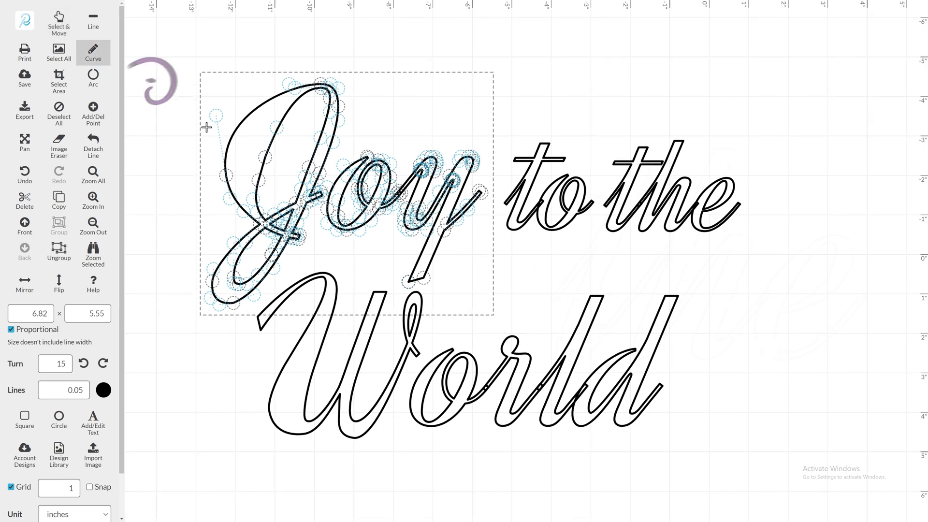
- Draw a swash curve from the J across the top of 'Joy to the' and bend its control points
{"action": "mouse_move", "coordinate": [323, 195]}
{"action": "left_mouse_down"}
{"action": "mouse_move", "coordinate": [398, 136]}
{"action": "mouse_move", "coordinate": [602, 128]}
{"action": "left_mouse_up"}
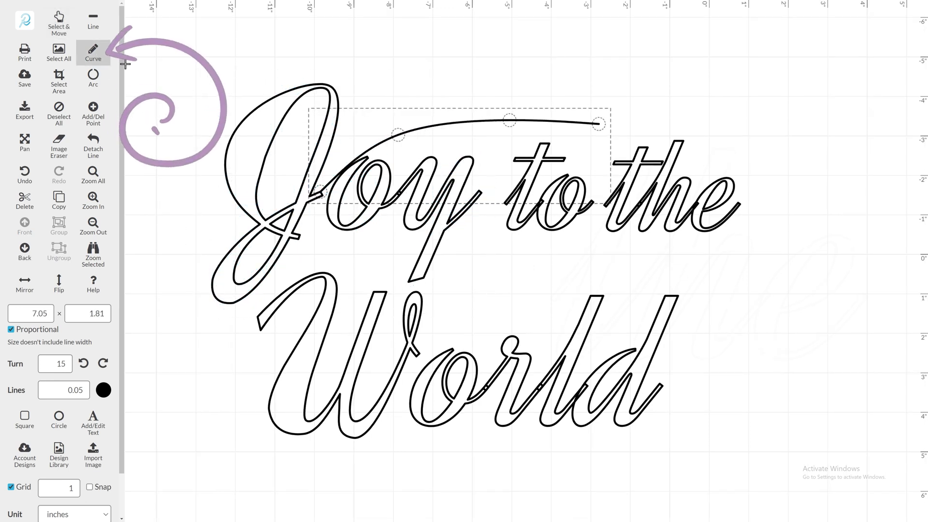
{"action": "left_click", "coordinate": [59, 24]}
{"action": "left_click_drag", "start_coordinate": [398, 124], "coordinate": [400, 115]}
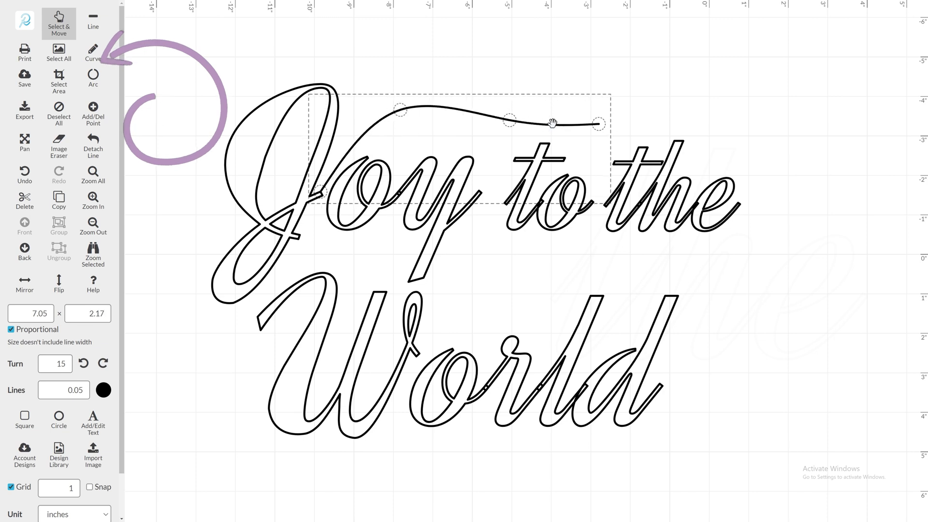
{"action": "left_click_drag", "start_coordinate": [510, 126], "coordinate": [495, 134]}
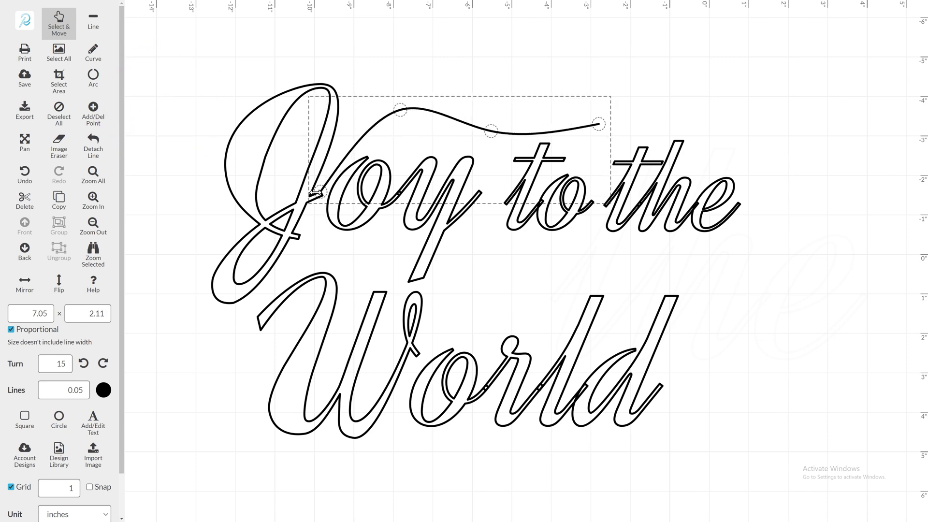
{"action": "left_click", "coordinate": [93, 114]}
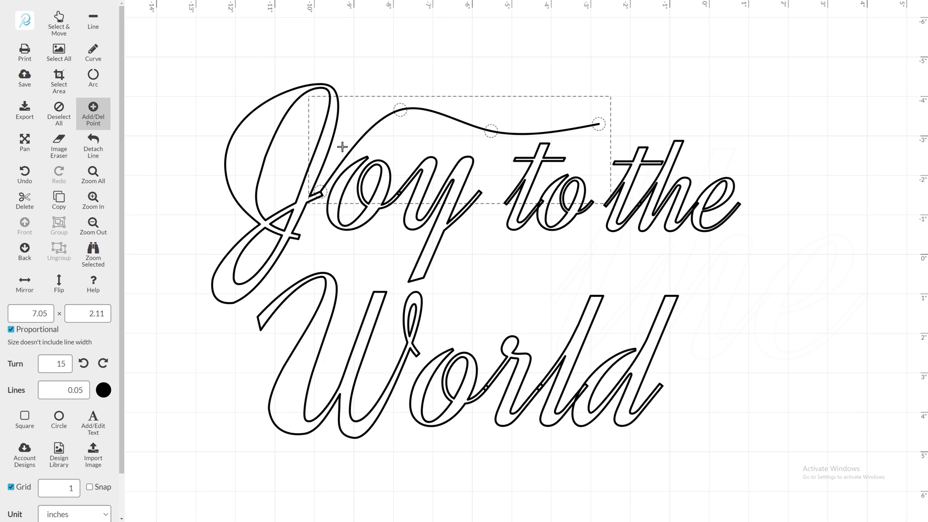
{"action": "key", "text": "Escape"}
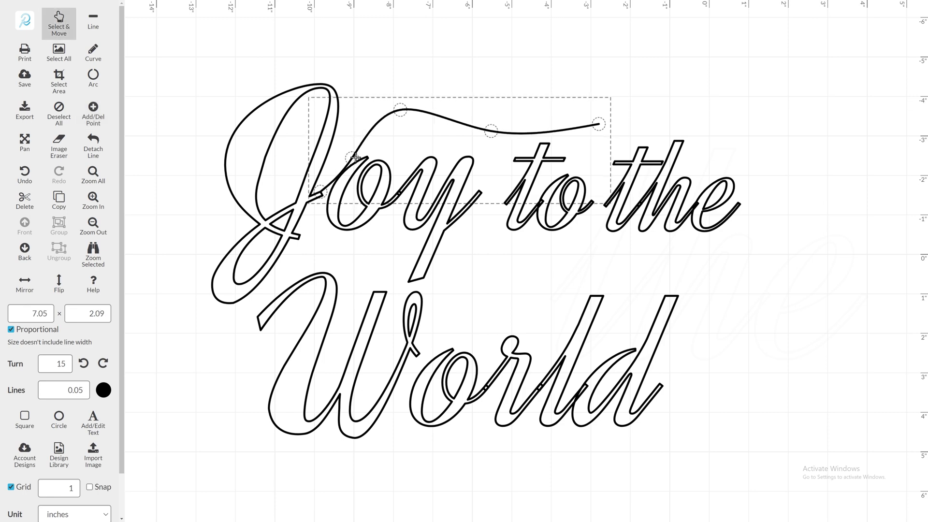
{"action": "left_click", "coordinate": [93, 52]}
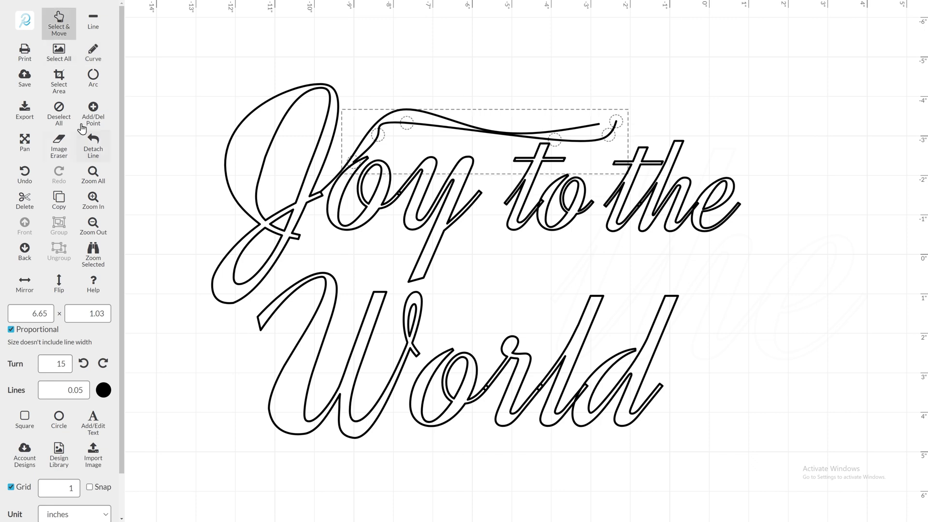
- Remove the hooked end point and drag the swash's points into a smooth tapered flourish
{"action": "left_click", "coordinate": [93, 114]}
{"action": "left_click", "coordinate": [59, 24]}
{"action": "left_click_drag", "start_coordinate": [609, 134], "coordinate": [603, 124]}
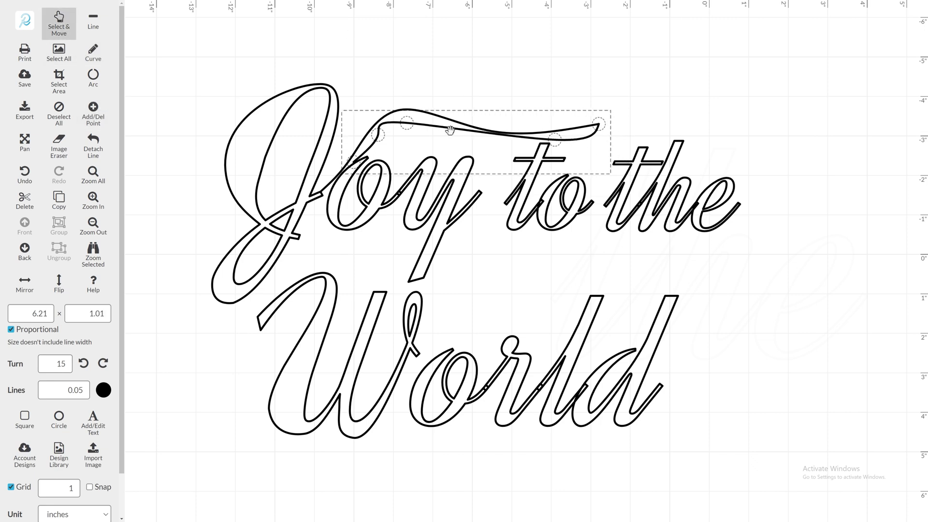
{"action": "left_click_drag", "start_coordinate": [407, 124], "coordinate": [478, 137]}
{"action": "left_click_drag", "start_coordinate": [378, 135], "coordinate": [403, 116]}
{"action": "left_click_drag", "start_coordinate": [553, 140], "coordinate": [557, 137]}
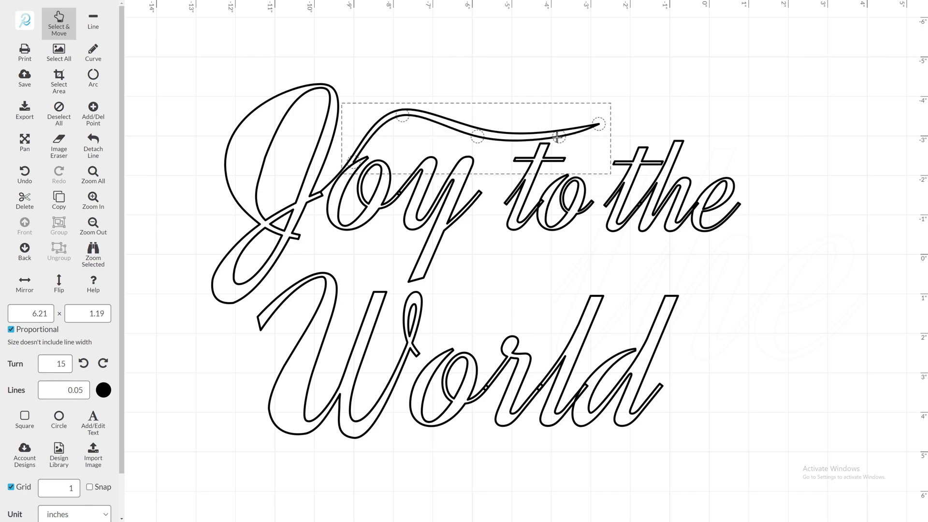
{"action": "left_click_drag", "start_coordinate": [478, 136], "coordinate": [468, 134]}
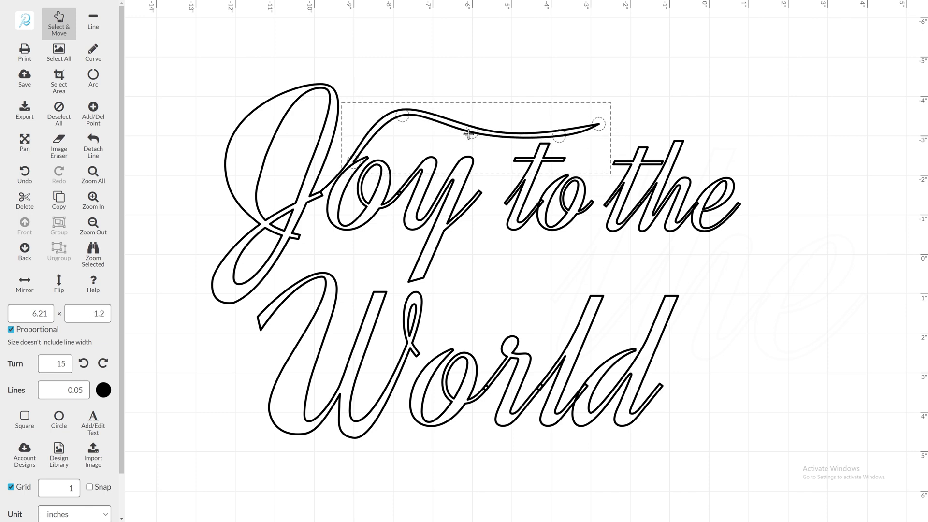
{"action": "left_click_drag", "start_coordinate": [401, 117], "coordinate": [430, 130]}
{"action": "scroll", "coordinate": [382, 144], "scroll_direction": "up", "scroll_amount": 3}
- Draw a short curve joining the J to the swash
{"action": "left_click", "coordinate": [93, 52]}
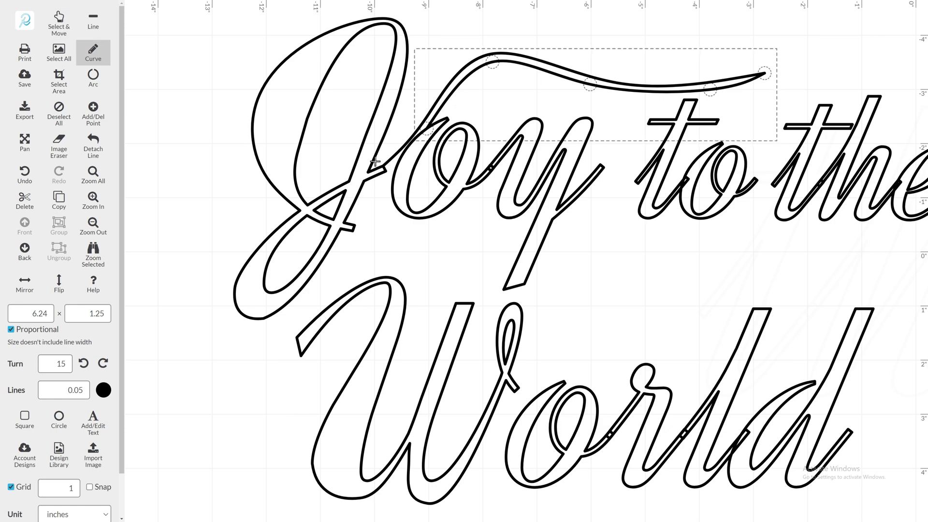
{"action": "mouse_move", "coordinate": [386, 171]}
{"action": "left_mouse_down"}
{"action": "mouse_move", "coordinate": [402, 155]}
{"action": "mouse_move", "coordinate": [401, 163]}
{"action": "left_mouse_up"}
{"action": "left_click", "coordinate": [60, 25]}
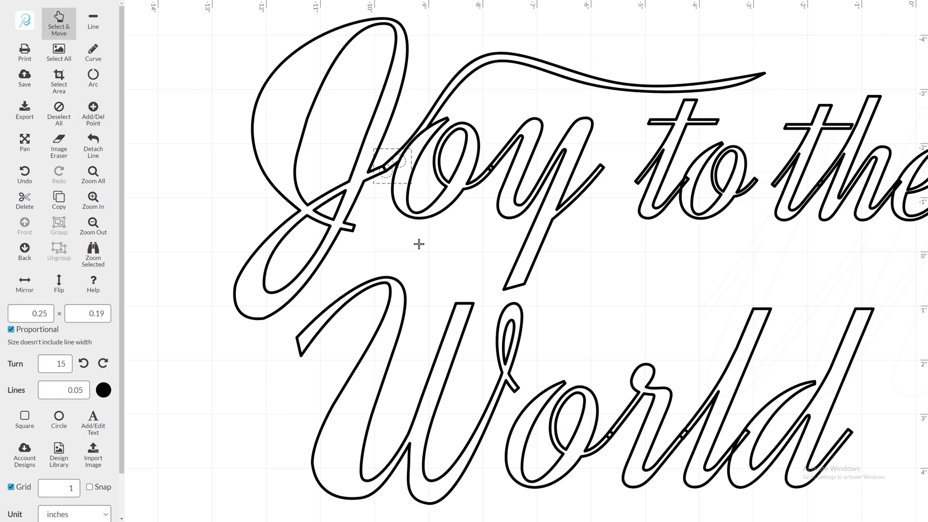
{"action": "left_click", "coordinate": [472, 225]}
- Zoom out and draw a freehand swash from World's 'd' sweeping back under the word
{"action": "key", "text": "minus"}
{"action": "key", "text": "minus"}
{"action": "key", "text": "minus"}
{"action": "key", "text": "Right"}
{"action": "key", "text": "Right"}
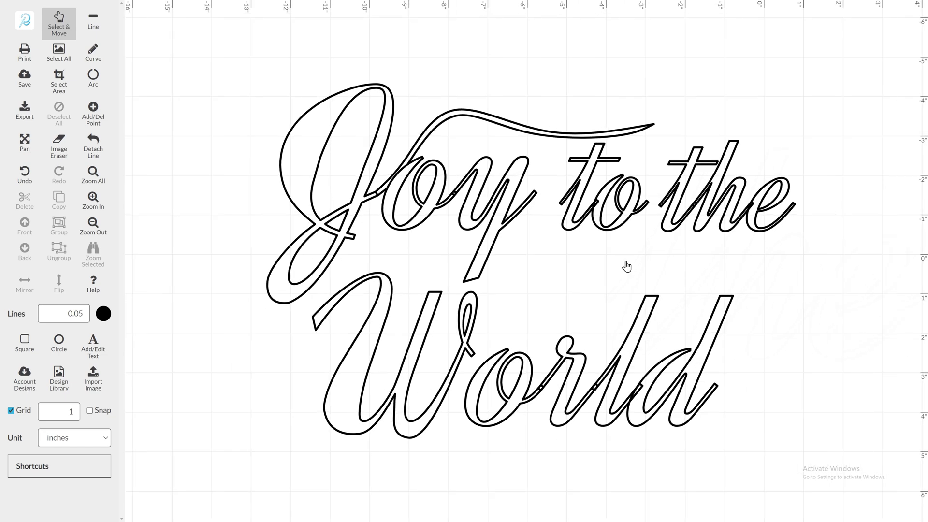
{"action": "key", "text": "Down"}
{"action": "key", "text": "c"}
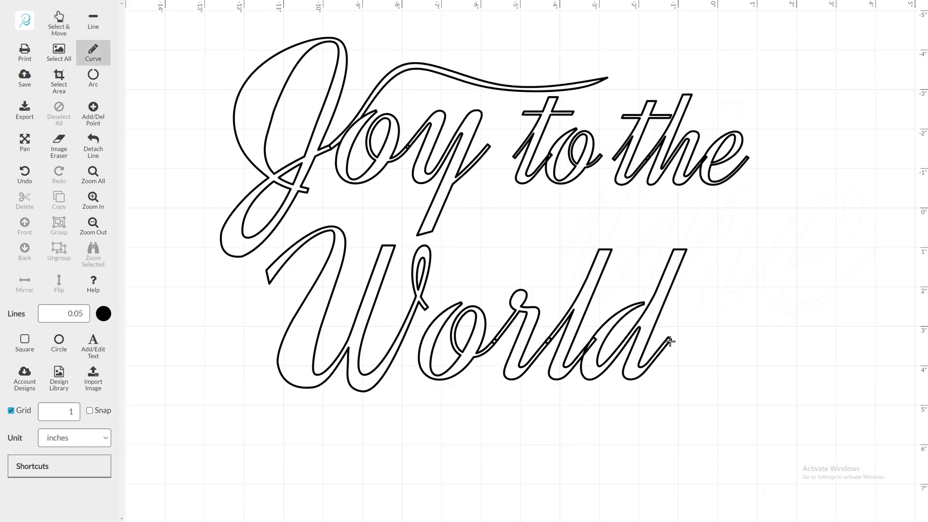
{"action": "mouse_move", "coordinate": [671, 341]}
{"action": "left_mouse_down"}
{"action": "mouse_move", "coordinate": [701, 339]}
{"action": "mouse_move", "coordinate": [724, 390]}
{"action": "mouse_move", "coordinate": [537, 446]}
{"action": "mouse_move", "coordinate": [346, 444]}
{"action": "left_mouse_up"}
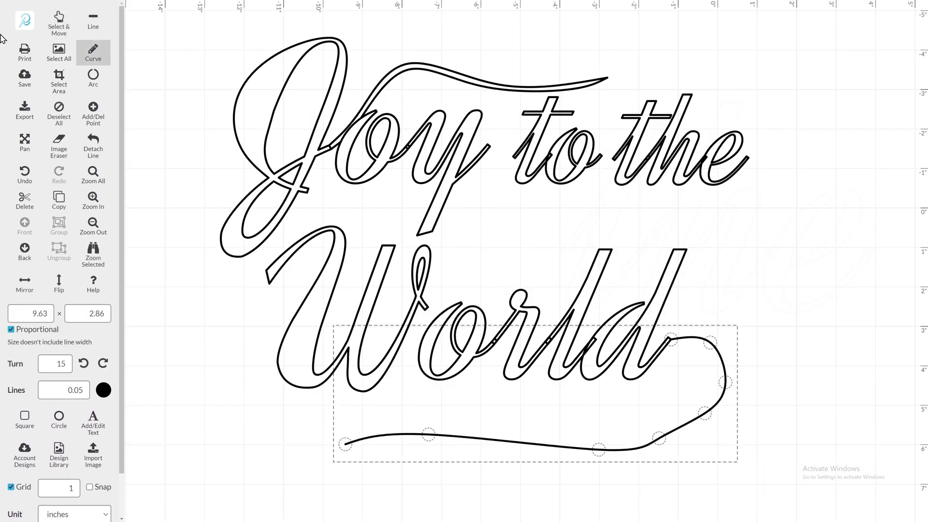
- Reshape the swash's loop and lower sweep by dragging its control points
{"action": "left_click", "coordinate": [58, 22]}
{"action": "left_click_drag", "start_coordinate": [659, 439], "coordinate": [669, 445]}
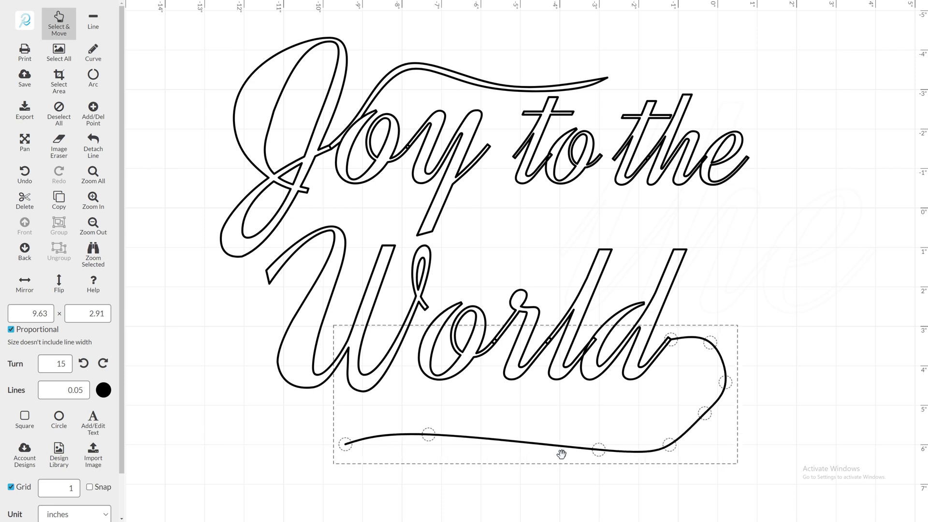
{"action": "left_click_drag", "start_coordinate": [598, 450], "coordinate": [547, 443]}
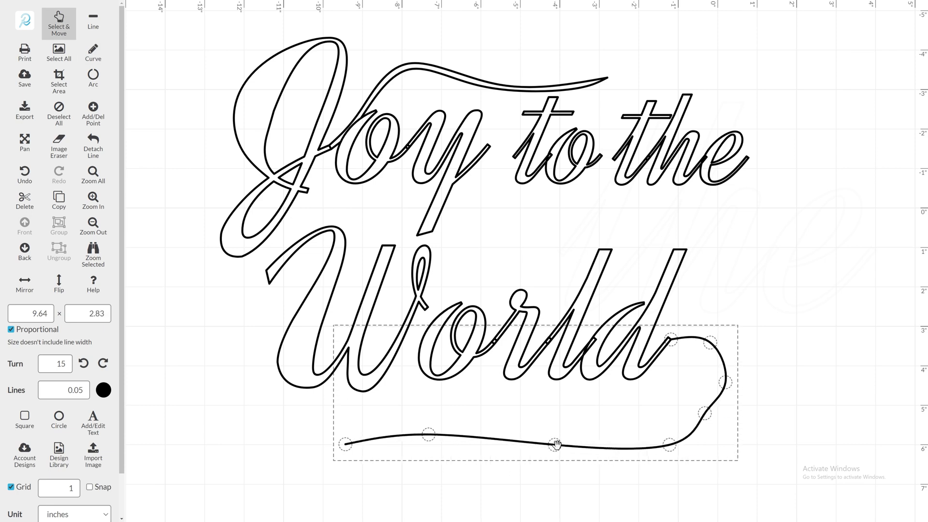
{"action": "left_click_drag", "start_coordinate": [706, 413], "coordinate": [725, 424]}
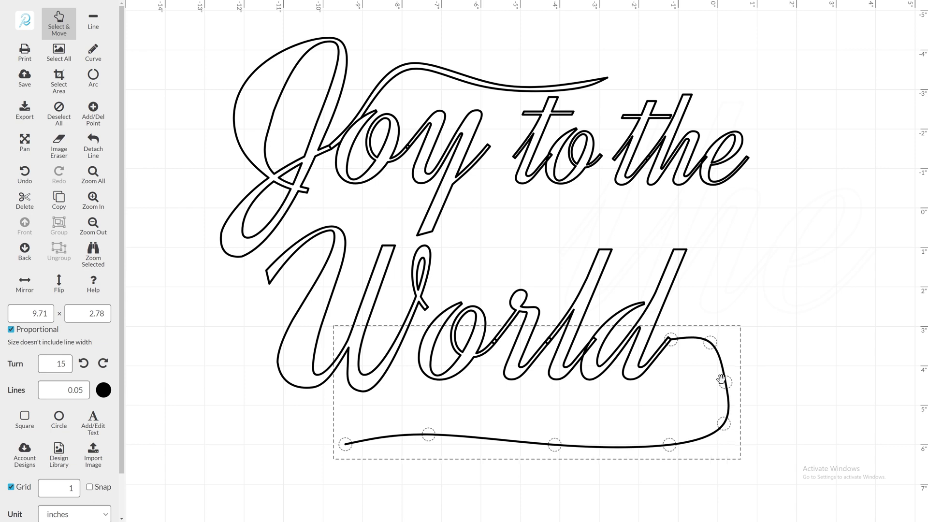
{"action": "mouse_move", "coordinate": [721, 379]}
{"action": "left_mouse_down"}
{"action": "mouse_move", "coordinate": [747, 378]}
{"action": "mouse_move", "coordinate": [739, 377]}
{"action": "left_mouse_up"}
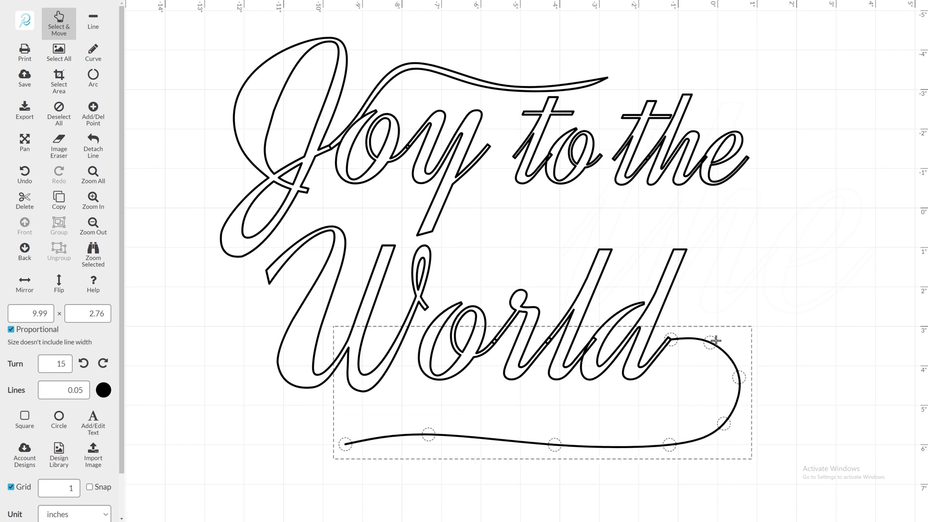
{"action": "left_click_drag", "start_coordinate": [716, 340], "coordinate": [708, 334]}
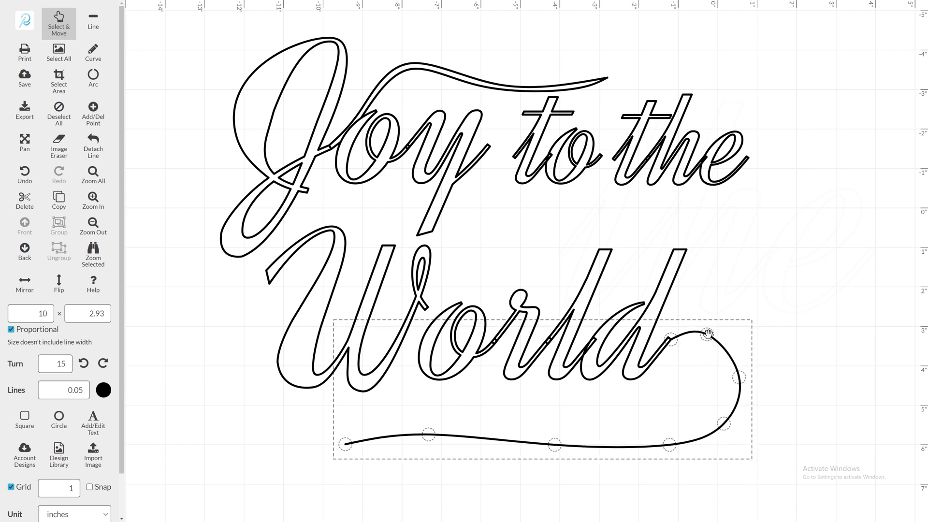
{"action": "left_click", "coordinate": [89, 51]}
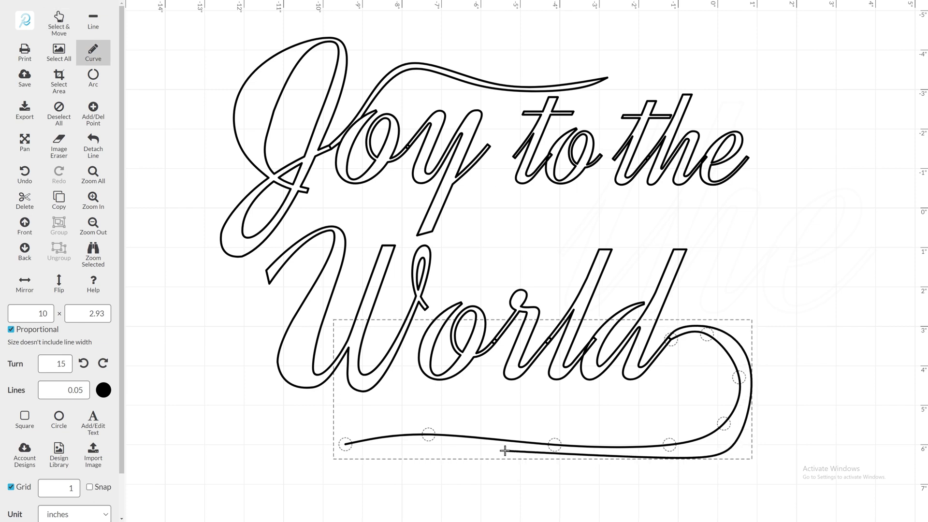
- Close the swash under World into an outlined double stroke
{"action": "left_click", "coordinate": [343, 443]}
{"action": "left_click", "coordinate": [60, 24]}
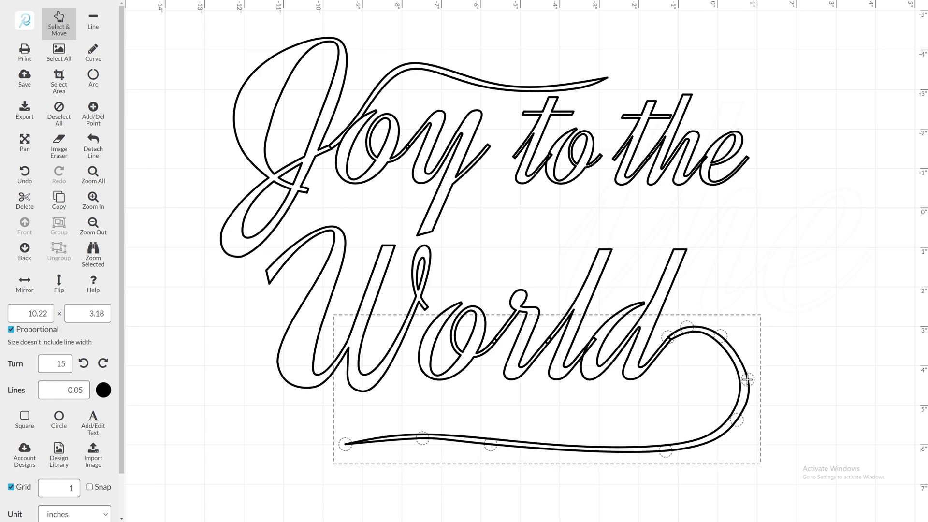
- Nudge the inner curve point of the swash loop beside the end of 'World' slightly down
{"action": "left_click", "coordinate": [785, 350]}
{"action": "scroll", "coordinate": [770, 346], "scroll_direction": "up", "scroll_amount": 3}
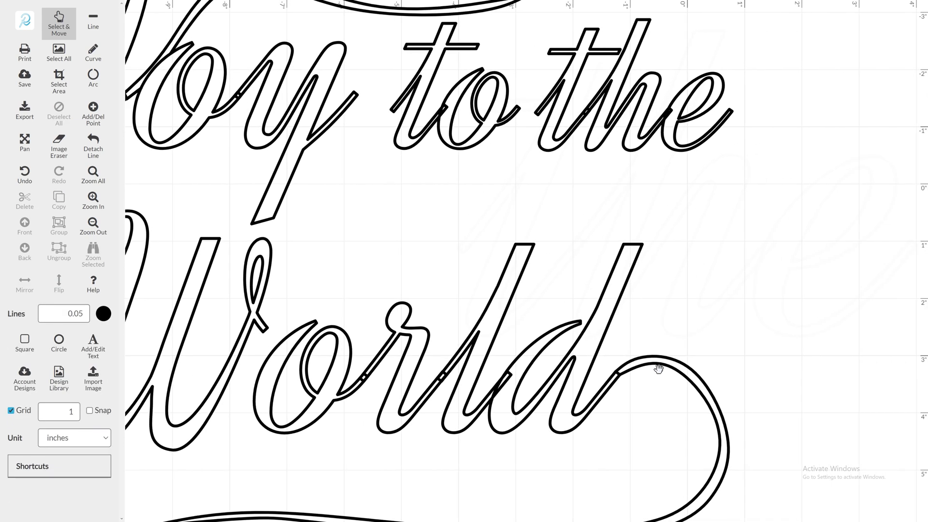
{"action": "left_click", "coordinate": [659, 369]}
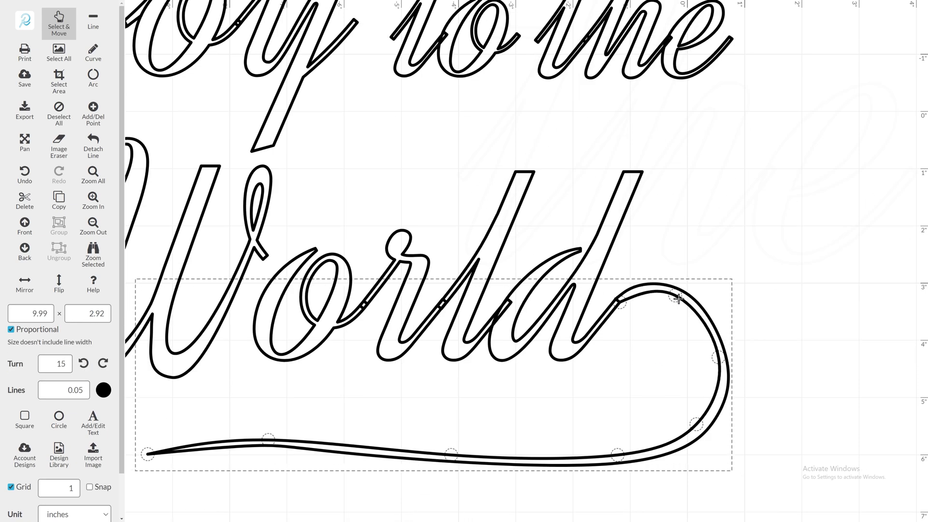
{"action": "left_click_drag", "start_coordinate": [717, 357], "coordinate": [717, 362]}
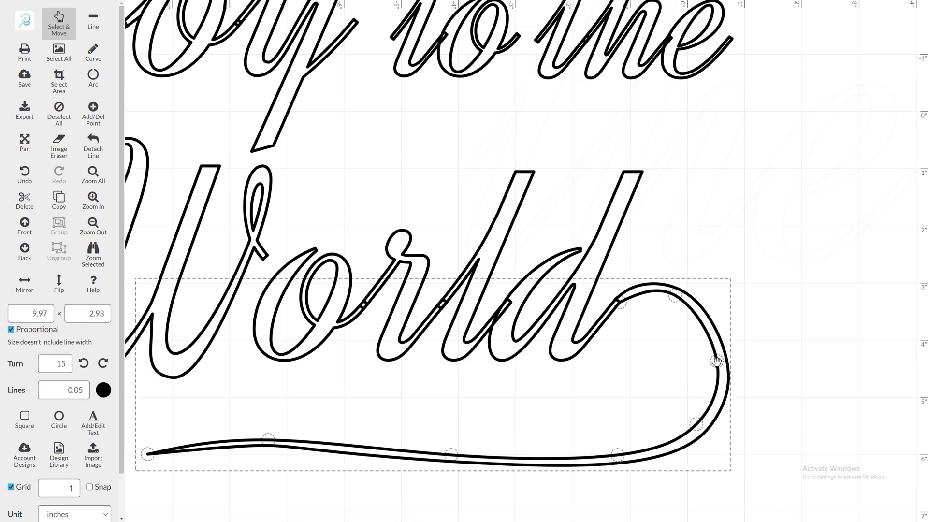
{"action": "left_click", "coordinate": [781, 312]}
{"action": "scroll", "coordinate": [775, 315], "scroll_direction": "down", "scroll_amount": 5}
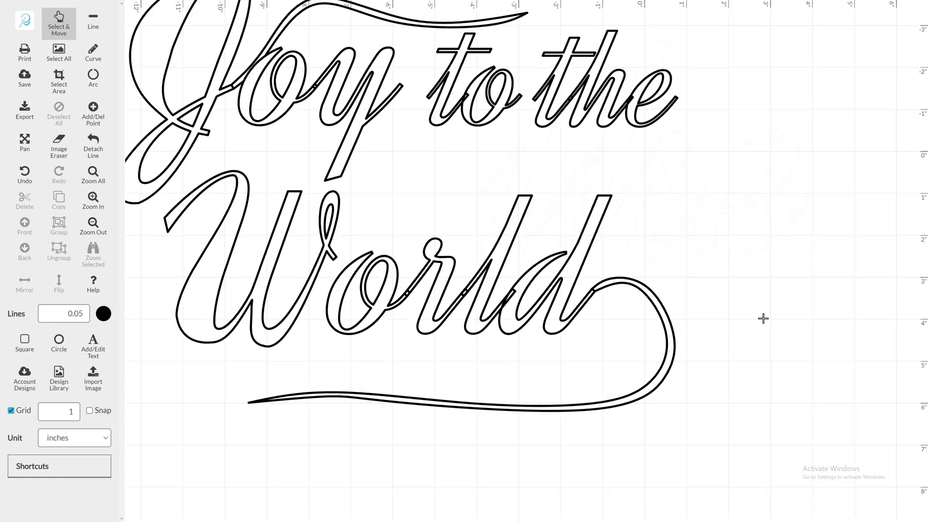
{"action": "key", "text": "Left"}
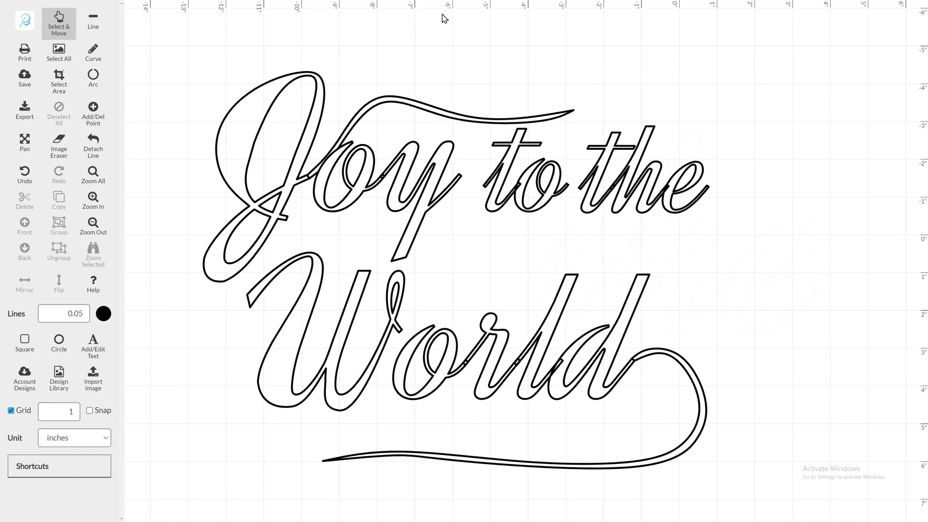
{"action": "left_click", "coordinate": [93, 52]}
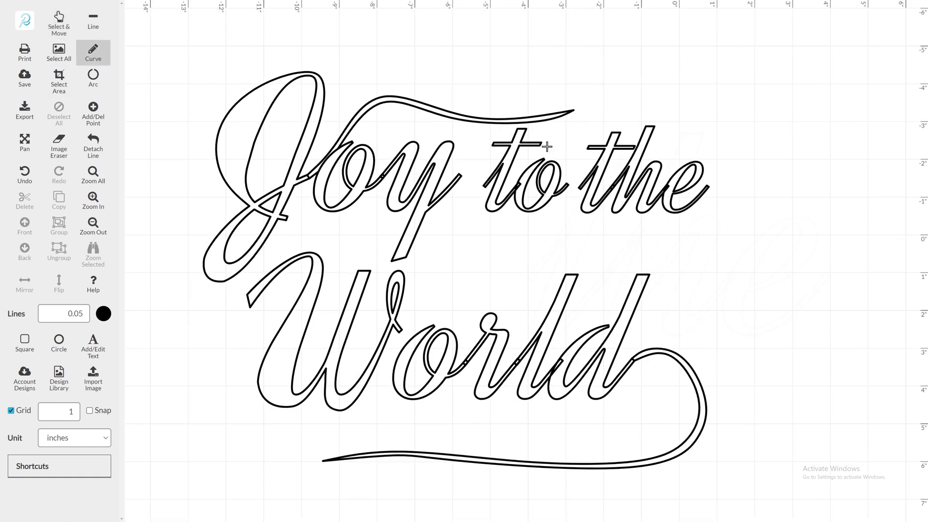
- Draw a short connector stroke and place it joining 'to' to the t of 'the'
{"action": "mouse_move", "coordinate": [479, 190]}
{"action": "left_mouse_down"}
{"action": "mouse_move", "coordinate": [451, 212]}
{"action": "mouse_move", "coordinate": [484, 186]}
{"action": "left_mouse_up"}
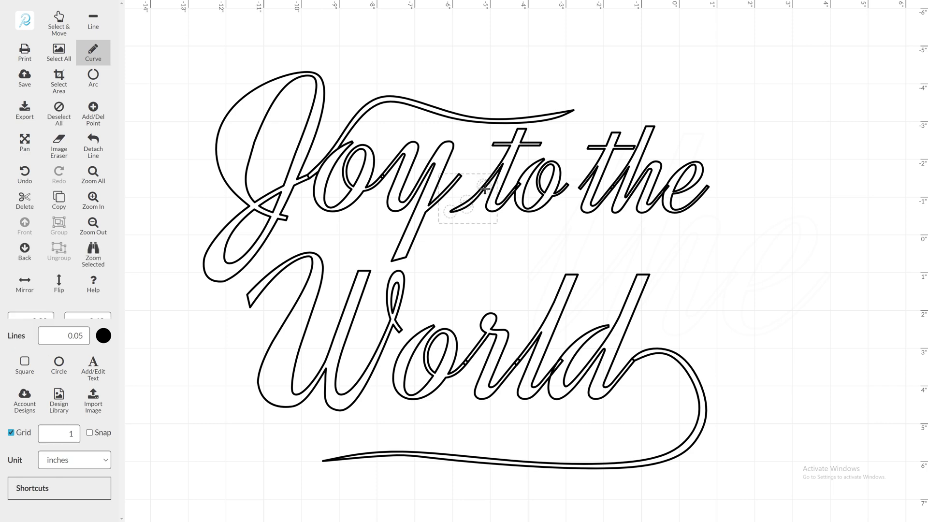
{"action": "left_click", "coordinate": [59, 23]}
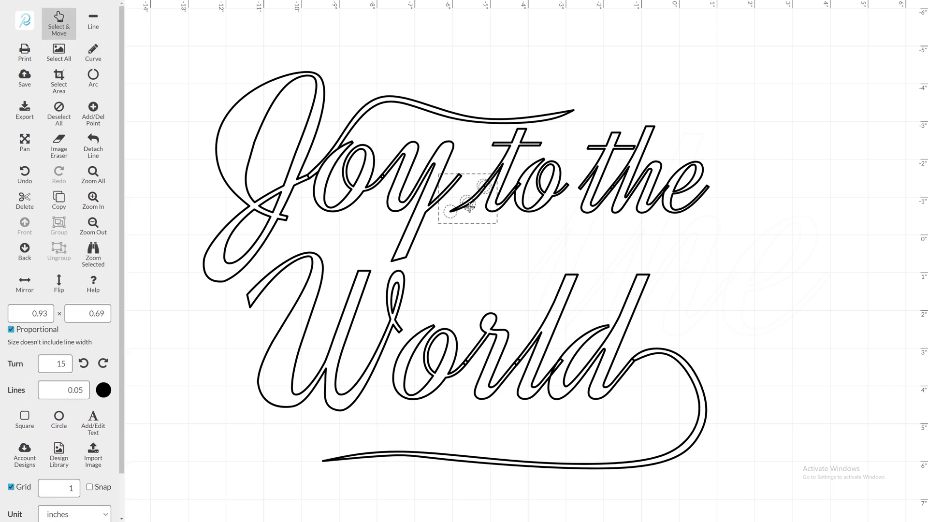
{"action": "left_click_drag", "start_coordinate": [471, 207], "coordinate": [581, 208]}
{"action": "left_click", "coordinate": [676, 88]}
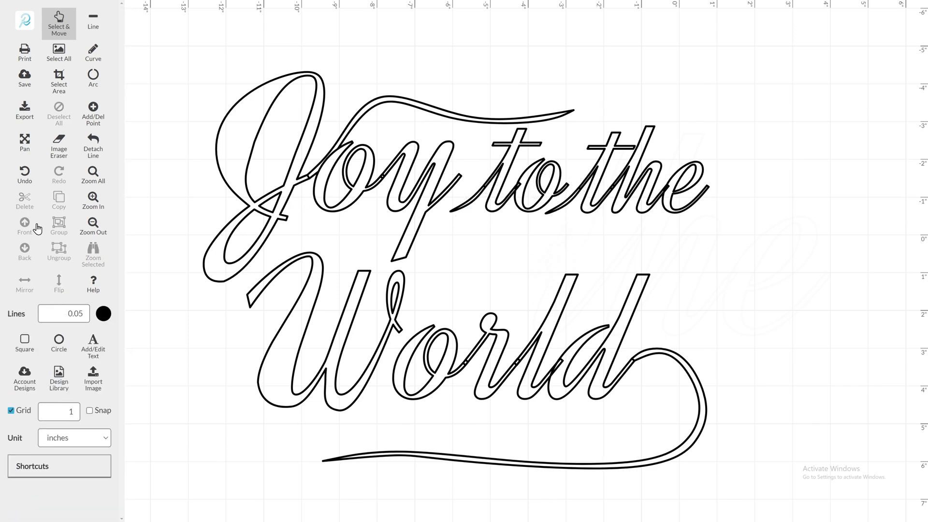
- Draw a short curve linking the W to the o in 'World'
{"action": "left_click", "coordinate": [99, 60]}
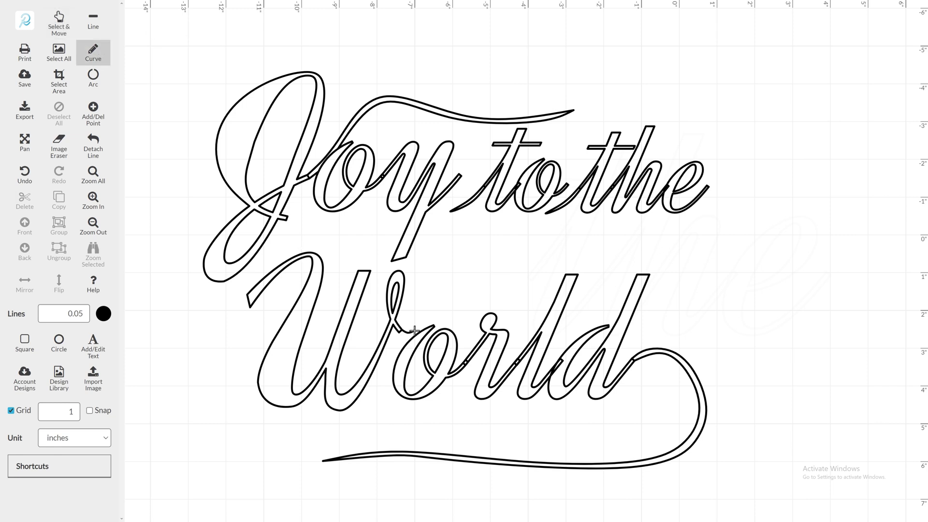
{"action": "mouse_move", "coordinate": [414, 332]}
{"action": "left_mouse_down"}
{"action": "mouse_move", "coordinate": [426, 319]}
{"action": "mouse_move", "coordinate": [405, 336]}
{"action": "mouse_move", "coordinate": [427, 320]}
{"action": "left_mouse_up"}
{"action": "left_click", "coordinate": [61, 26]}
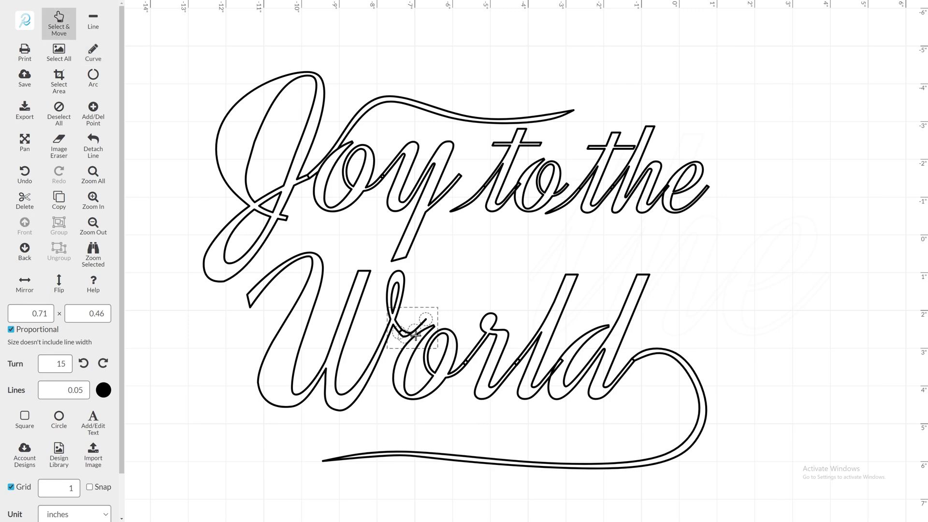
{"action": "scroll", "coordinate": [416, 335], "scroll_direction": "up", "scroll_amount": 3}
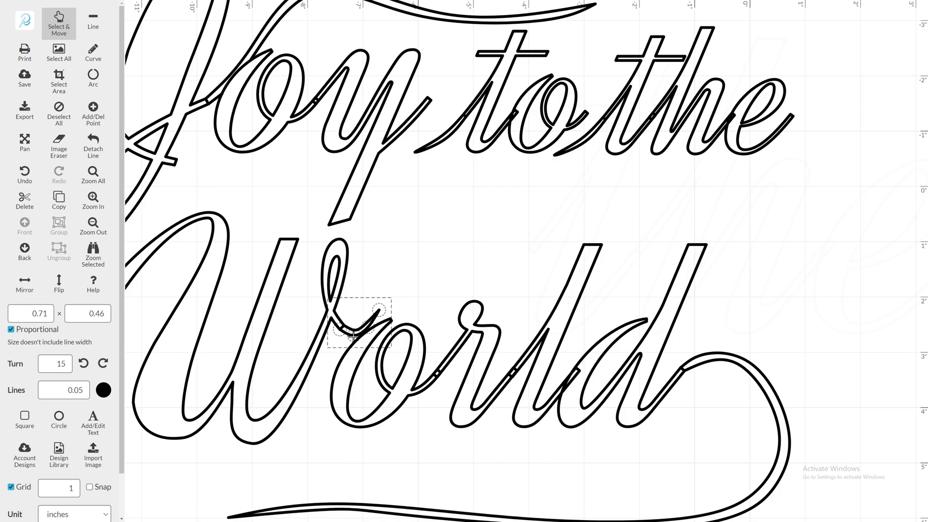
- Search the design library for 'holly' and insert the Christmas Holly design
{"action": "left_click", "coordinate": [431, 269]}
{"action": "scroll", "coordinate": [430, 269], "scroll_direction": "down", "scroll_amount": 2}
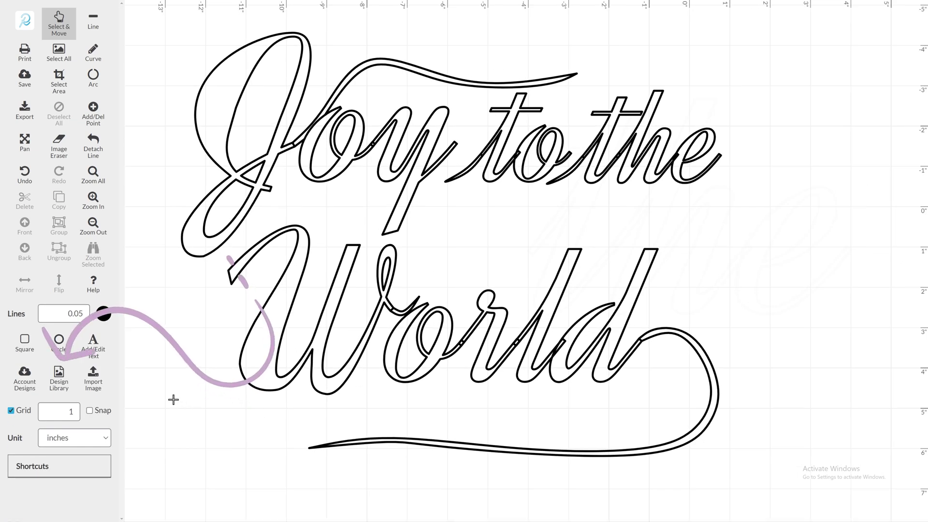
{"action": "left_click", "coordinate": [59, 380]}
{"action": "left_click", "coordinate": [297, 70]}
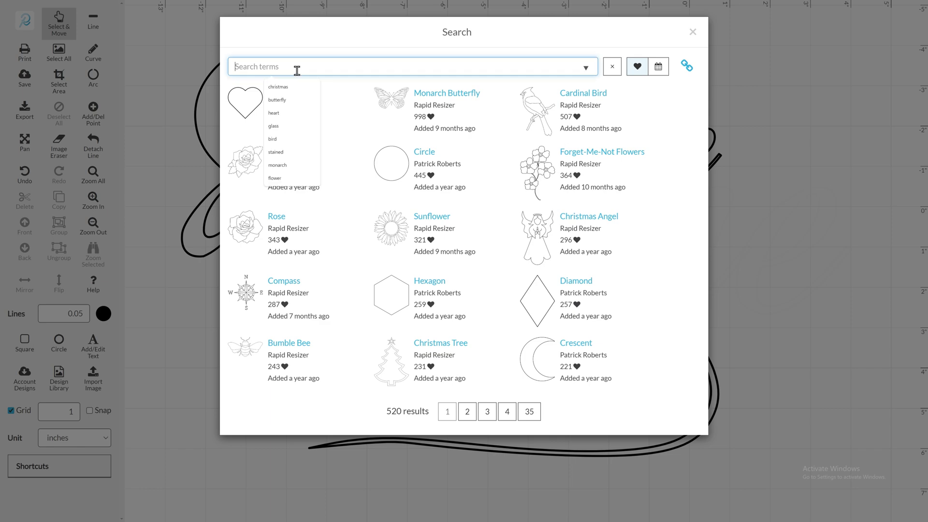
{"action": "type", "text": "holly"}
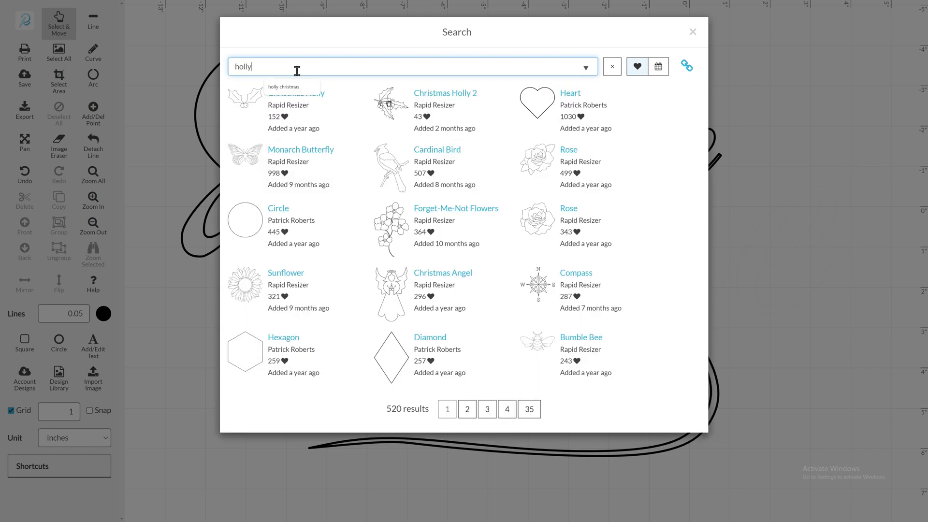
{"action": "left_click", "coordinate": [257, 120]}
{"action": "left_click", "coordinate": [586, 108]}
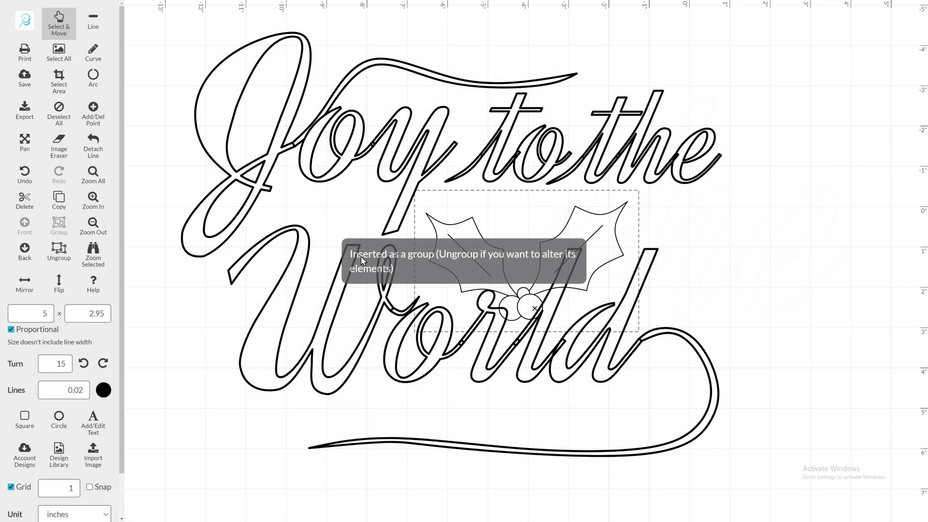
- Rotate the holly sprig counterclockwise, shrink it, and place it beside the W of 'World'
{"action": "left_click_drag", "start_coordinate": [169, 313], "coordinate": [174, 324]}
{"action": "left_click", "coordinate": [85, 364]}
{"action": "left_click", "coordinate": [85, 364]}
{"action": "left_click", "coordinate": [85, 364]}
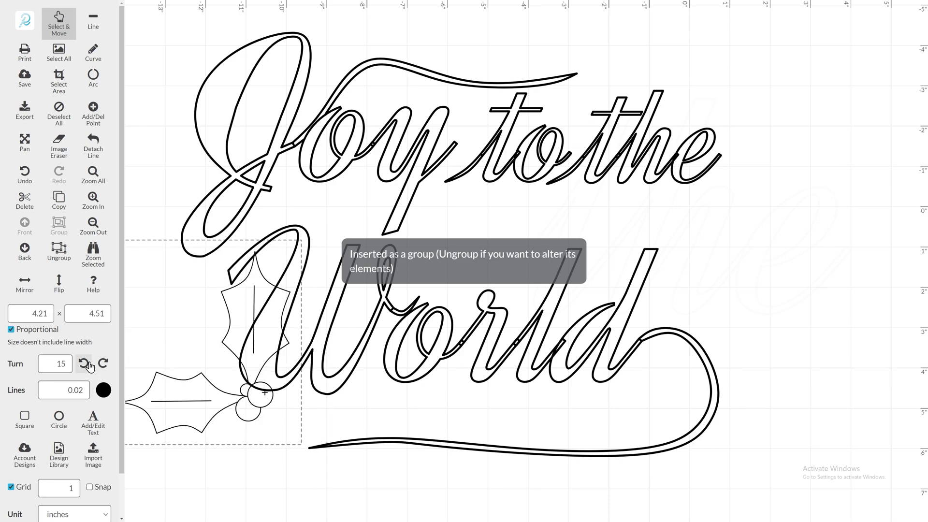
{"action": "left_click", "coordinate": [84, 364]}
{"action": "left_click", "coordinate": [85, 364]}
{"action": "left_click_drag", "start_coordinate": [306, 231], "coordinate": [208, 278]}
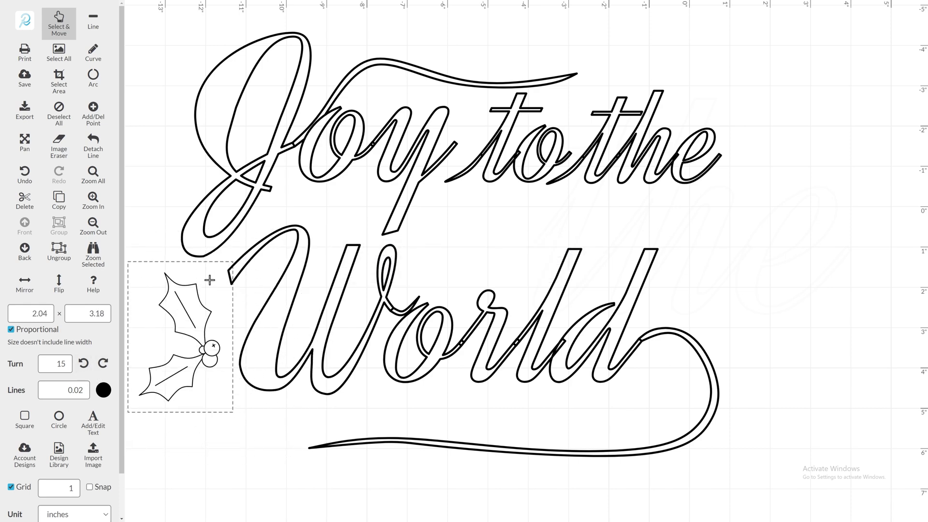
{"action": "scroll", "coordinate": [230, 287], "scroll_direction": "down", "scroll_amount": 5}
{"action": "left_click_drag", "start_coordinate": [285, 254], "coordinate": [276, 242]}
{"action": "left_click", "coordinate": [83, 363]}
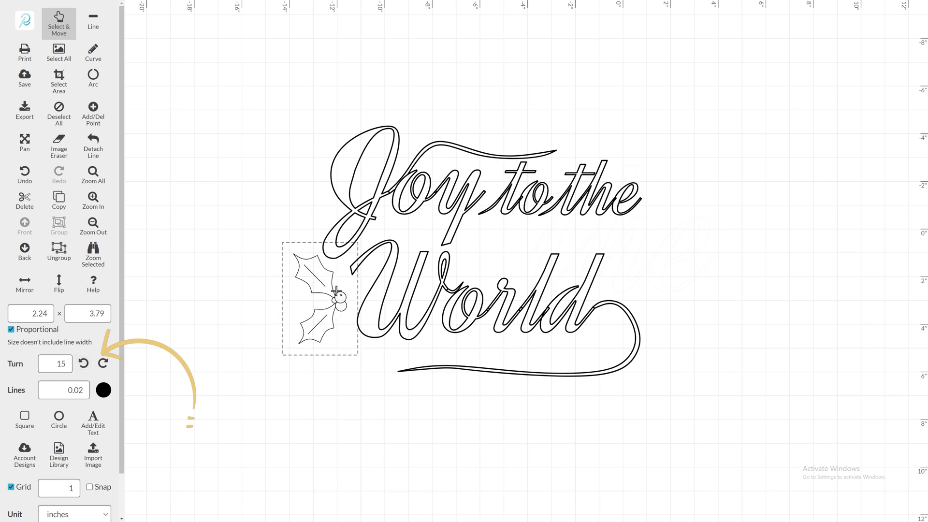
- Set the holly's outline thickness to 0.05
{"action": "left_click", "coordinate": [82, 389]}
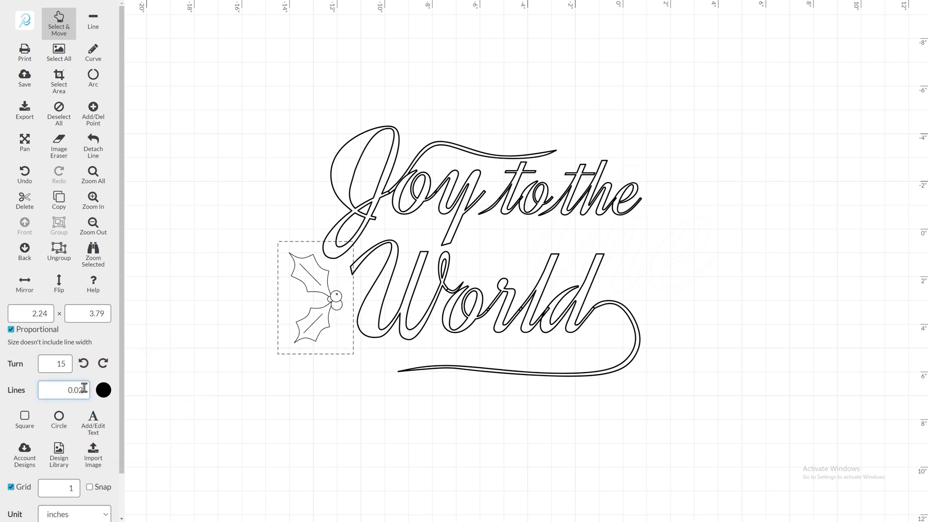
{"action": "key", "text": "BackSpace"}
{"action": "type", "text": "5"}
{"action": "left_click", "coordinate": [424, 391]}
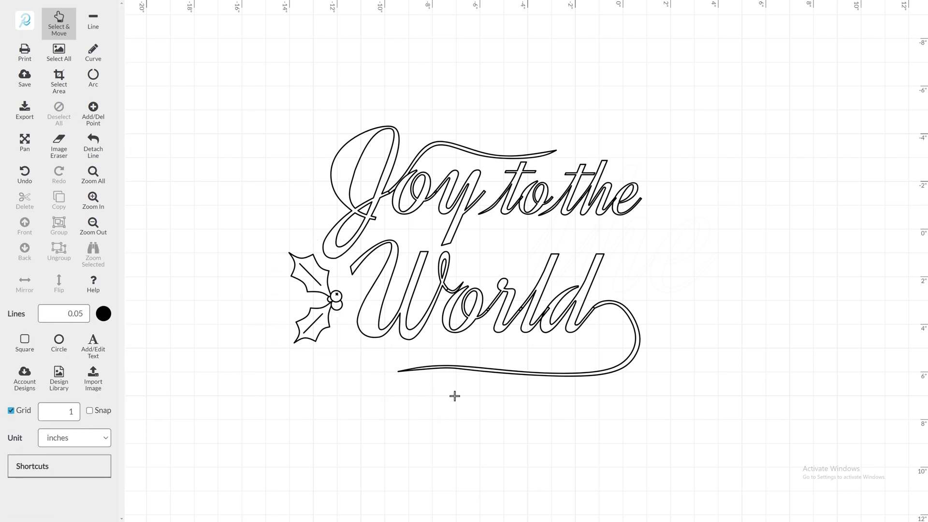
- Pull the swash loop's top point up-left and add a new point on the inner curve
{"action": "scroll", "coordinate": [455, 396], "scroll_direction": "right", "scroll_amount": 1}
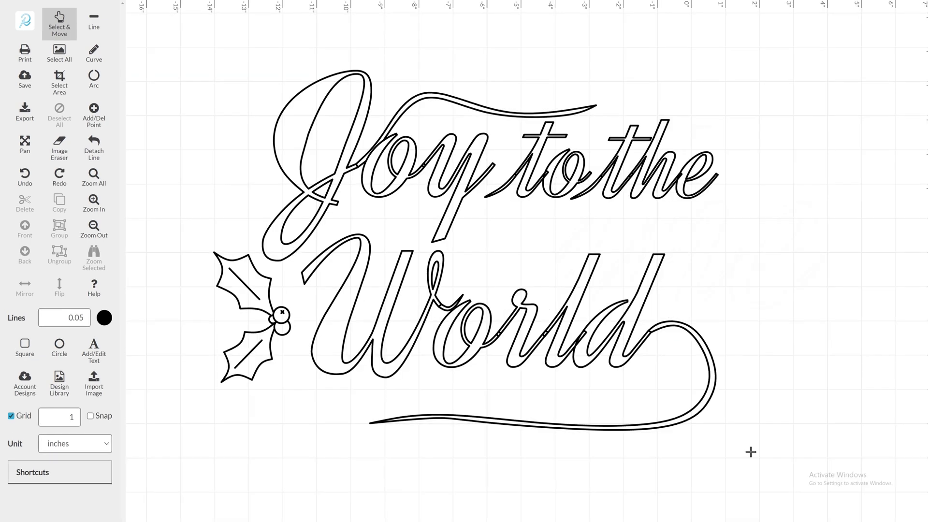
{"action": "left_click_drag", "start_coordinate": [316, 254], "coordinate": [315, 255]}
{"action": "left_click", "coordinate": [96, 263]}
{"action": "left_click", "coordinate": [839, 78]}
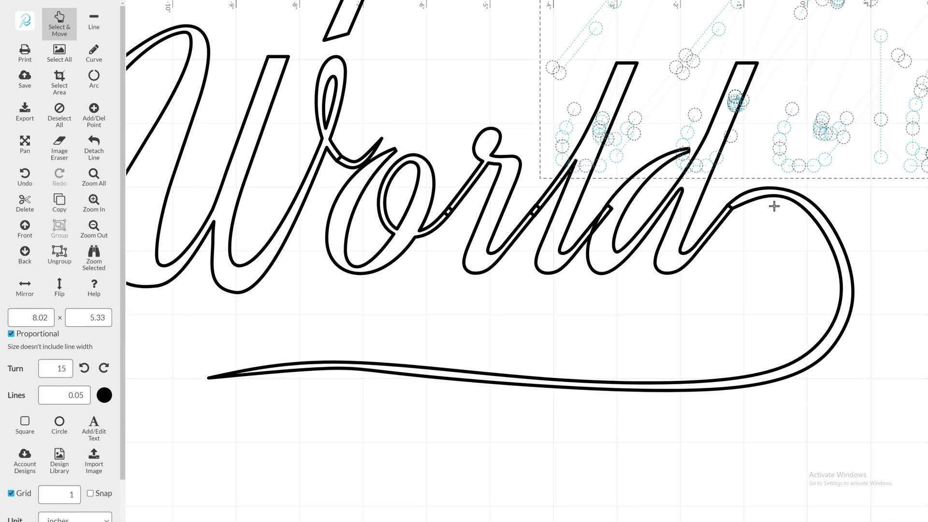
{"action": "left_click", "coordinate": [775, 197]}
{"action": "left_click_drag", "start_coordinate": [795, 201], "coordinate": [810, 212]}
{"action": "left_click", "coordinate": [96, 118]}
{"action": "left_click", "coordinate": [762, 196]}
{"action": "left_click", "coordinate": [69, 28]}
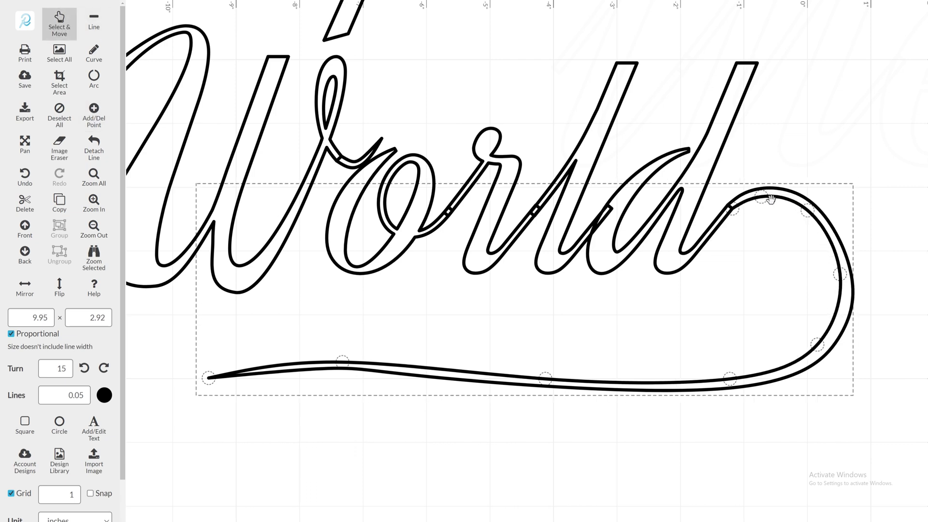
- Adjust the loop's right, lower-right and lower-left points to smooth the swash
{"action": "left_click_drag", "start_coordinate": [840, 272], "coordinate": [843, 279]}
{"action": "left_click_drag", "start_coordinate": [819, 346], "coordinate": [819, 349]}
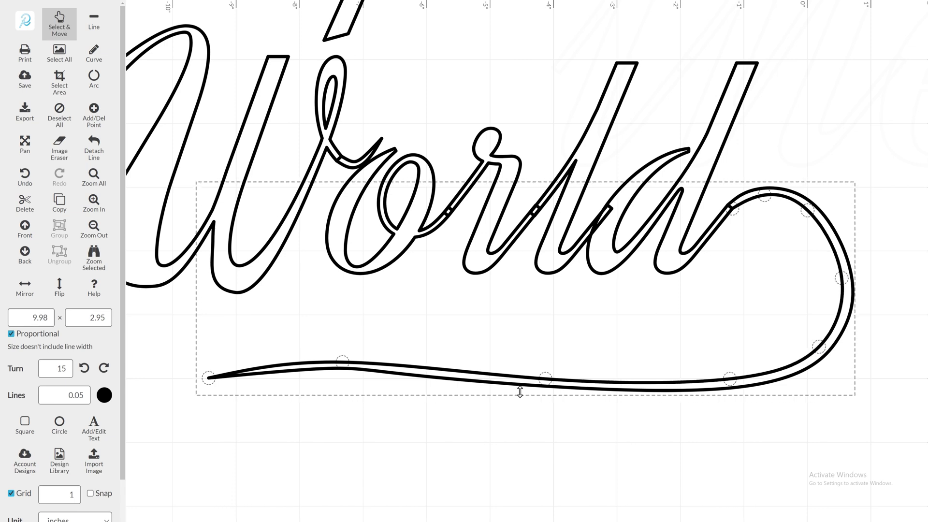
{"action": "left_click", "coordinate": [421, 372]}
{"action": "left_click_drag", "start_coordinate": [332, 369], "coordinate": [317, 371]}
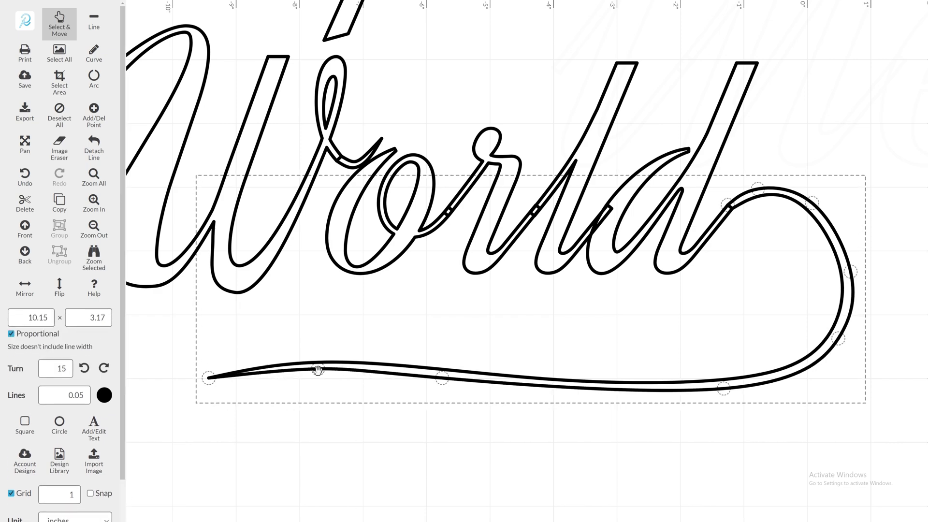
{"action": "left_click", "coordinate": [375, 433]}
- Check the small connector piece at the J–o join, then pan back to the swash
{"action": "scroll", "coordinate": [398, 164], "scroll_direction": "up", "scroll_amount": 6}
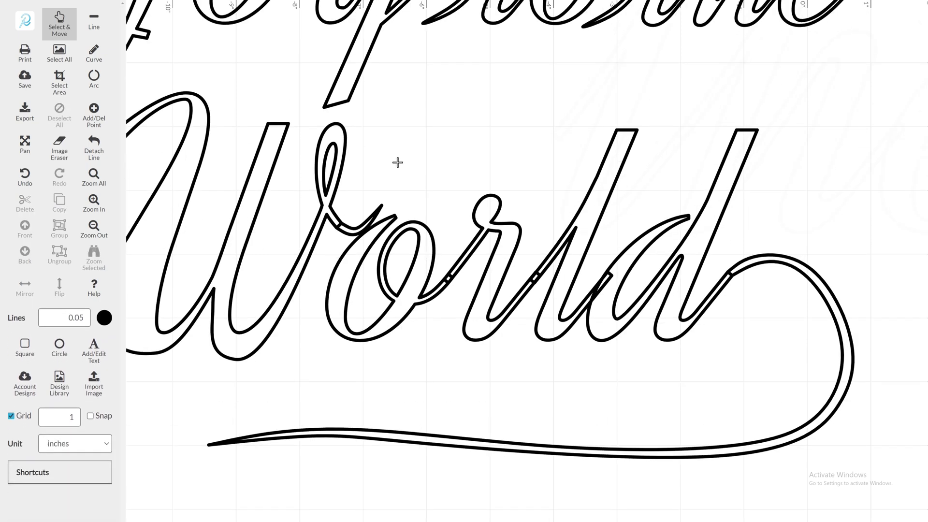
{"action": "scroll", "coordinate": [265, 154], "scroll_direction": "left", "scroll_amount": 4}
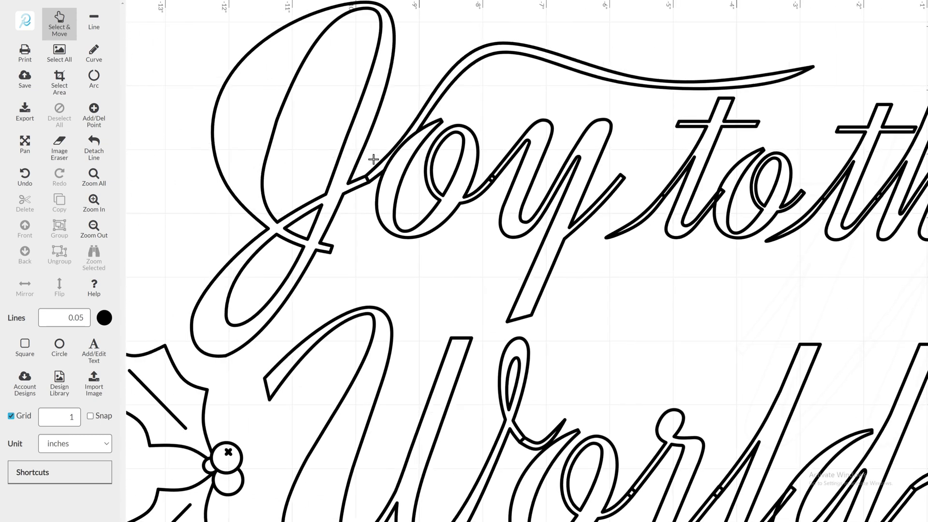
{"action": "left_click", "coordinate": [376, 178]}
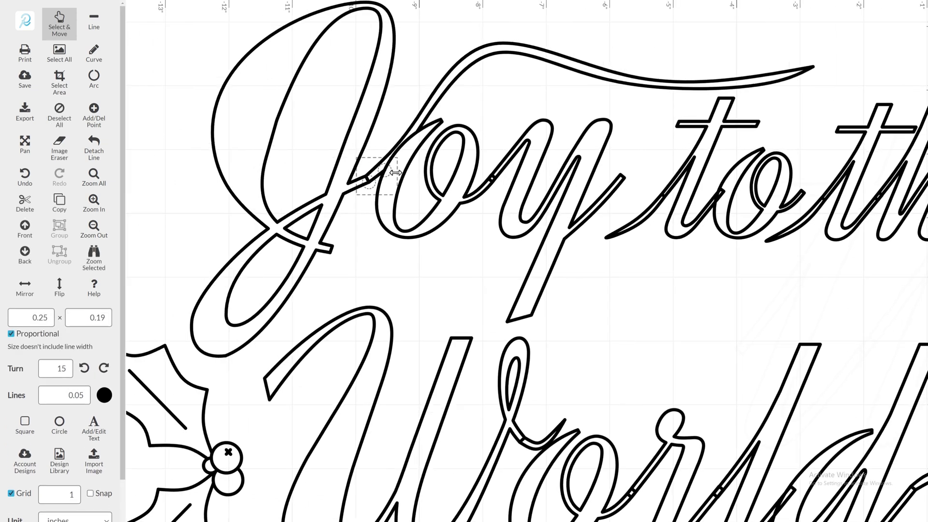
{"action": "left_click", "coordinate": [414, 264]}
{"action": "scroll", "coordinate": [437, 262], "scroll_direction": "down", "scroll_amount": 4}
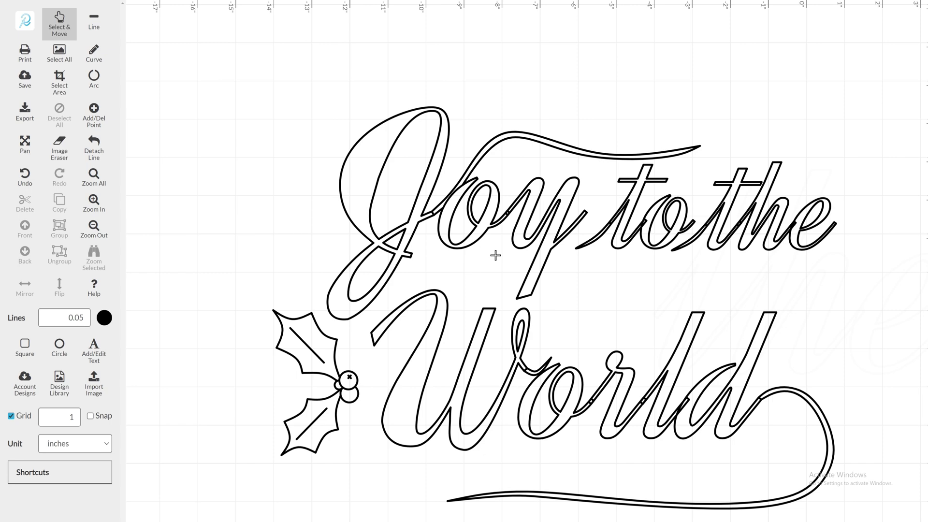
{"action": "scroll", "coordinate": [496, 256], "scroll_direction": "down", "scroll_amount": 2}
{"action": "scroll", "coordinate": [581, 243], "scroll_direction": "right", "scroll_amount": 2}
{"action": "scroll", "coordinate": [623, 244], "scroll_direction": "right", "scroll_amount": 2}
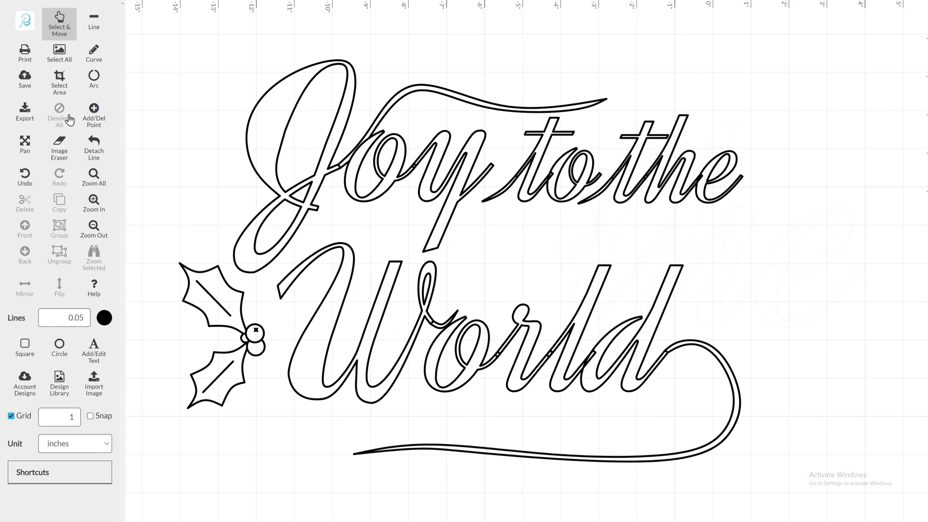
- Save the design with the title 'Joy to the World'
{"action": "left_click", "coordinate": [26, 90]}
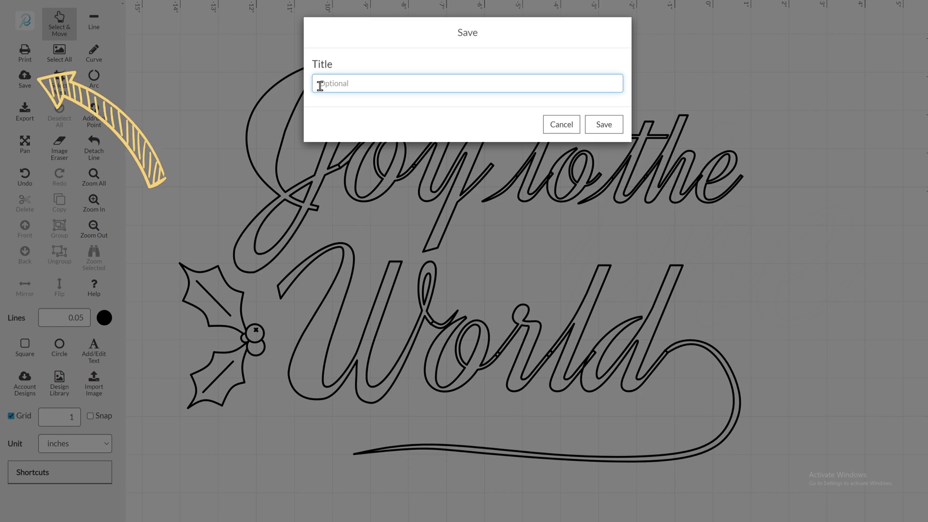
{"action": "type", "text": "Joy to the World"}
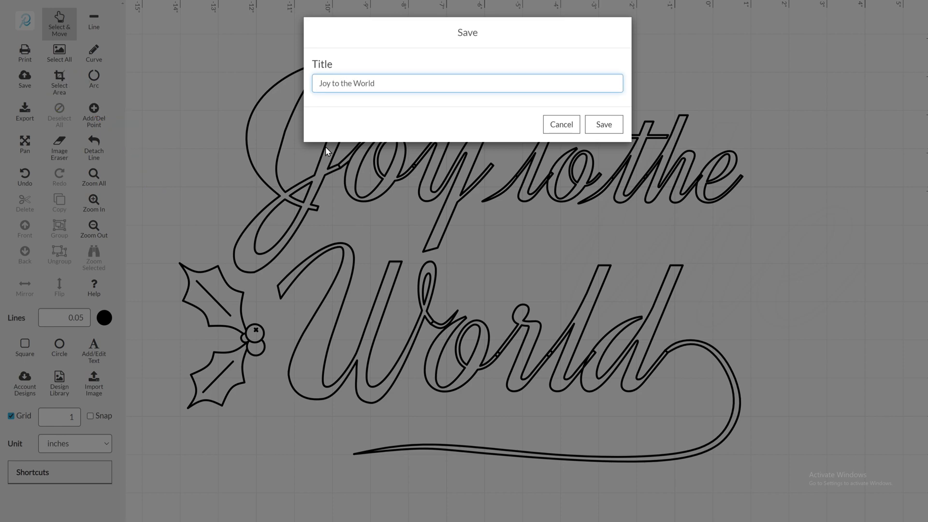
{"action": "left_click", "coordinate": [607, 125]}
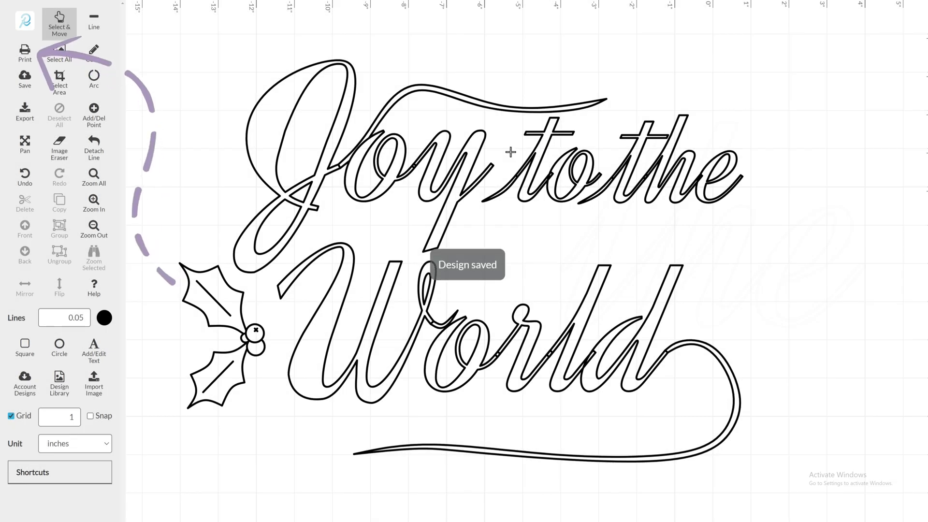
- Send the design to Customize & Resize, preview it tiled, and scale it to 5.5 × 3.21 inches
{"action": "left_click", "coordinate": [25, 61]}
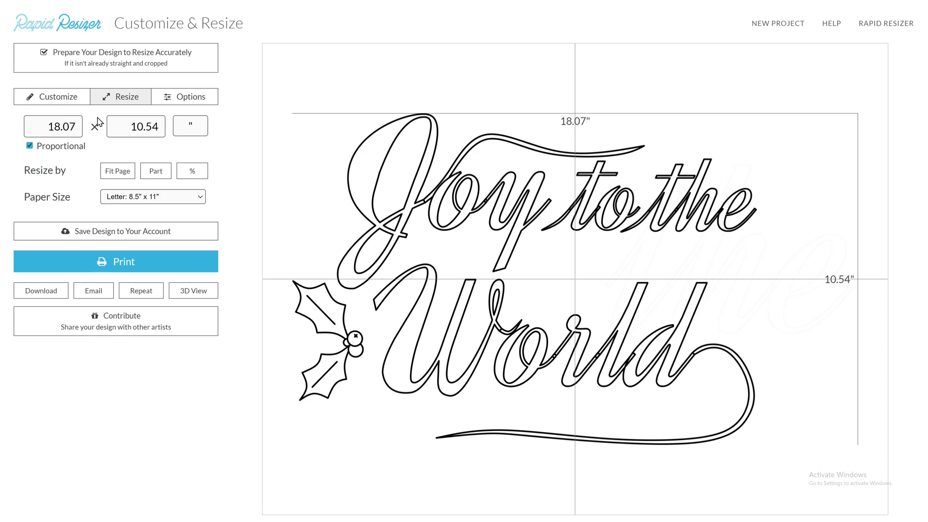
{"action": "left_click", "coordinate": [52, 95]}
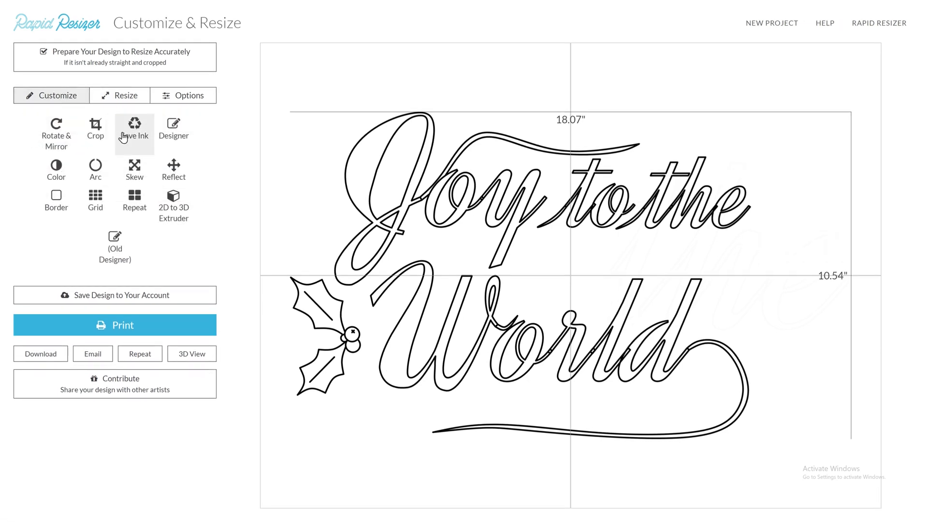
{"action": "left_click", "coordinate": [129, 200]}
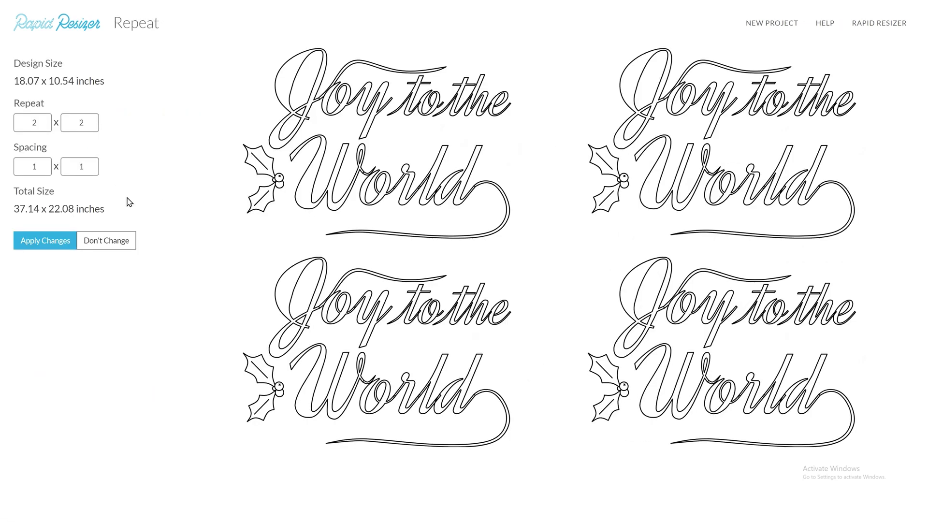
{"action": "left_click", "coordinate": [99, 240]}
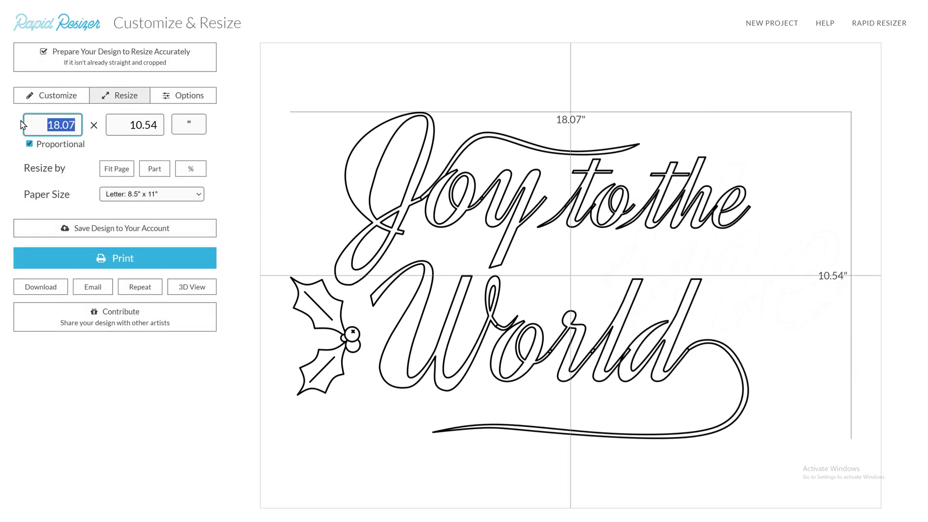
{"action": "key", "text": "Return"}
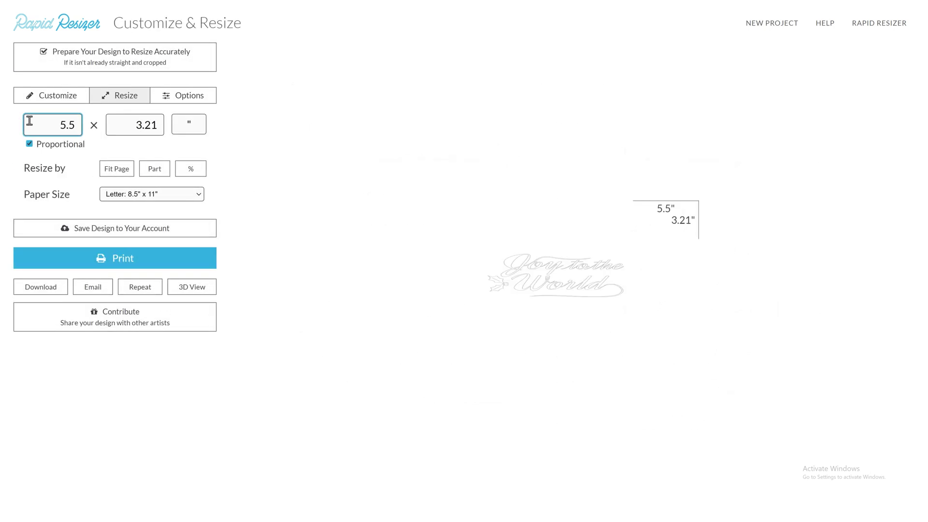